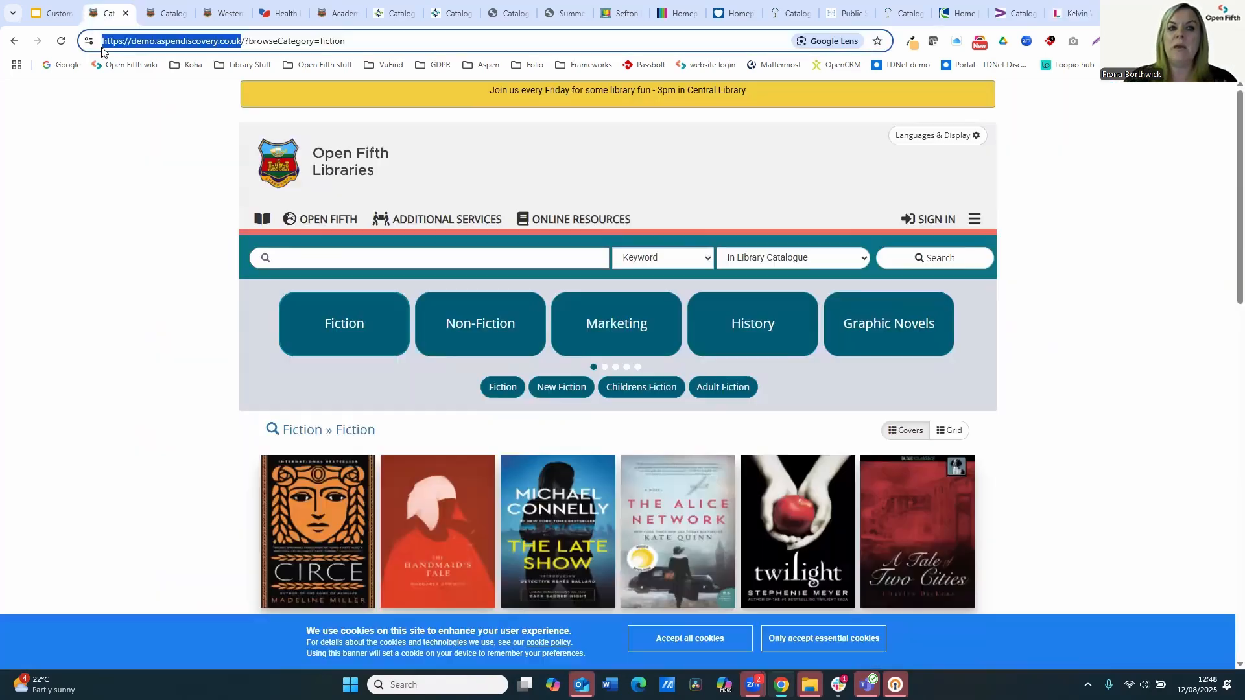
- Sign in to the Open Fifth Libraries demo catalogue with the saved administrator credentials
{"action": "left_click", "coordinate": [104, 13]}
{"action": "left_click", "coordinate": [82, 173]}
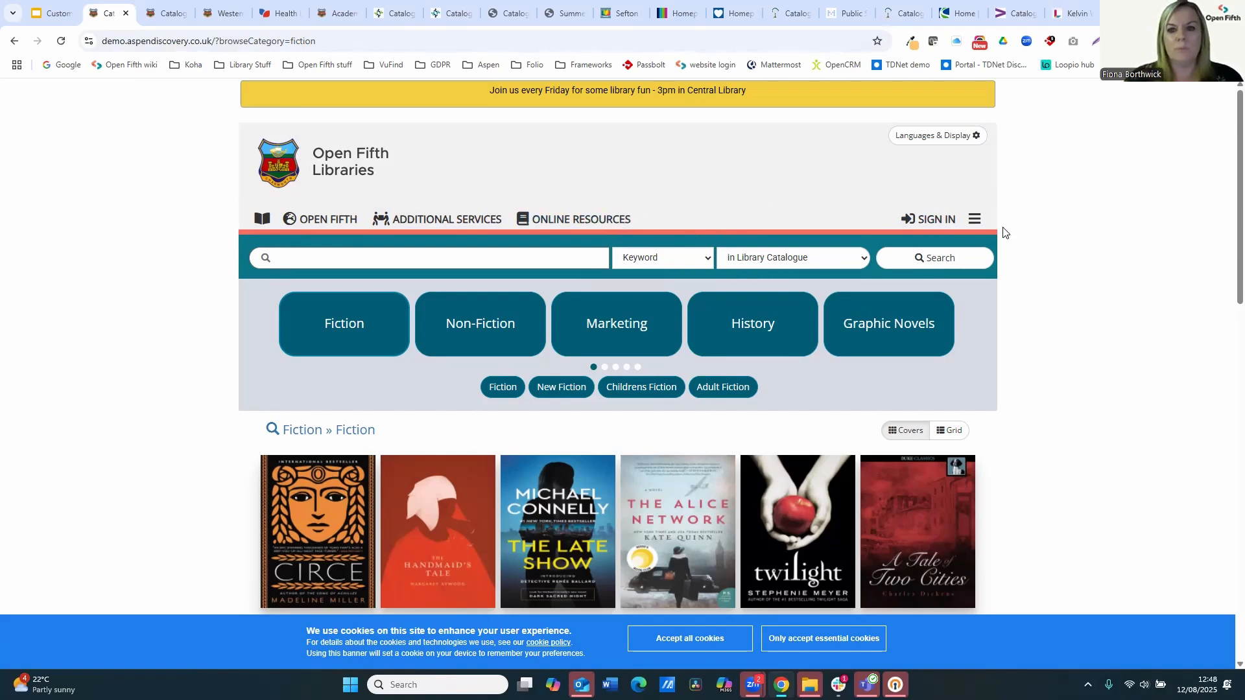
{"action": "left_click", "coordinate": [928, 219]}
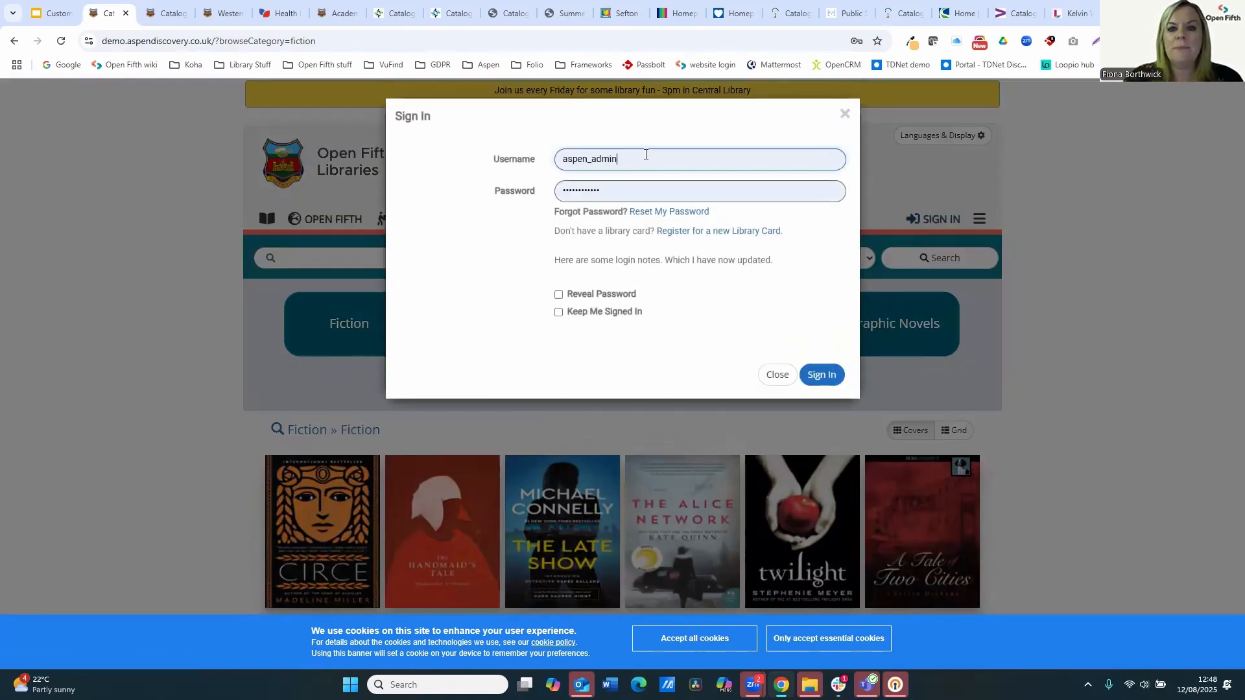
{"action": "left_click", "coordinate": [813, 378]}
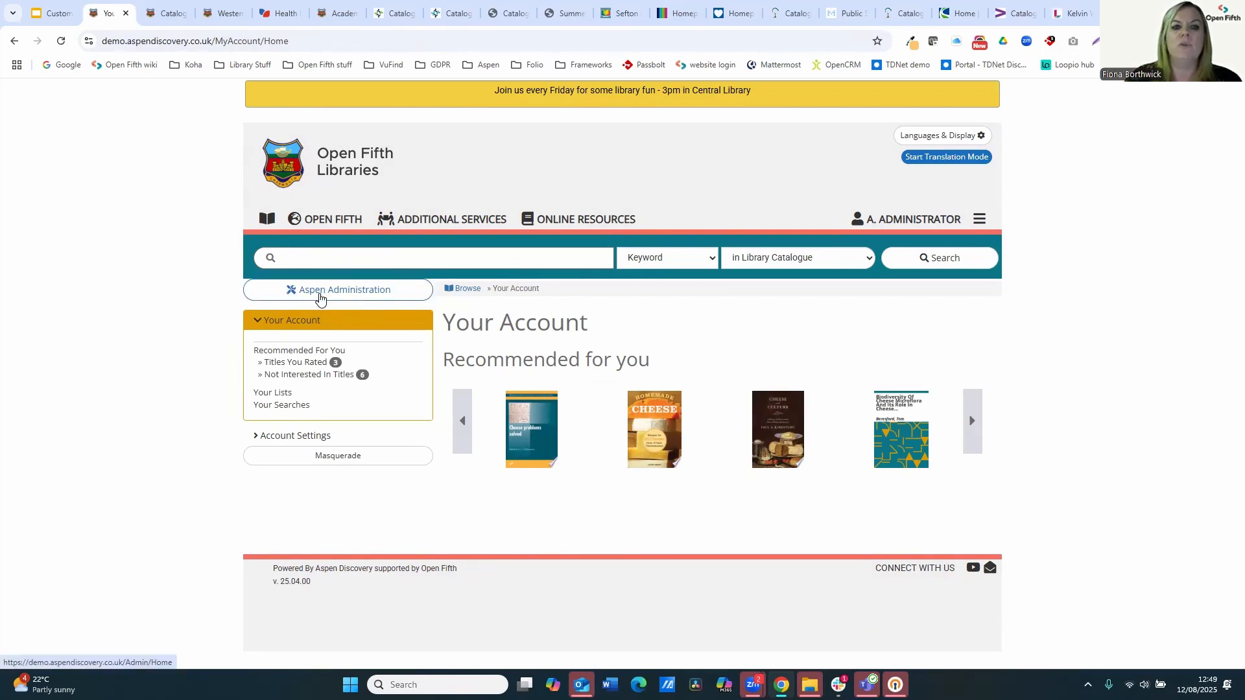
- Open Aspen Administration from the account page and look over the available setting groups
{"action": "left_click", "coordinate": [986, 223]}
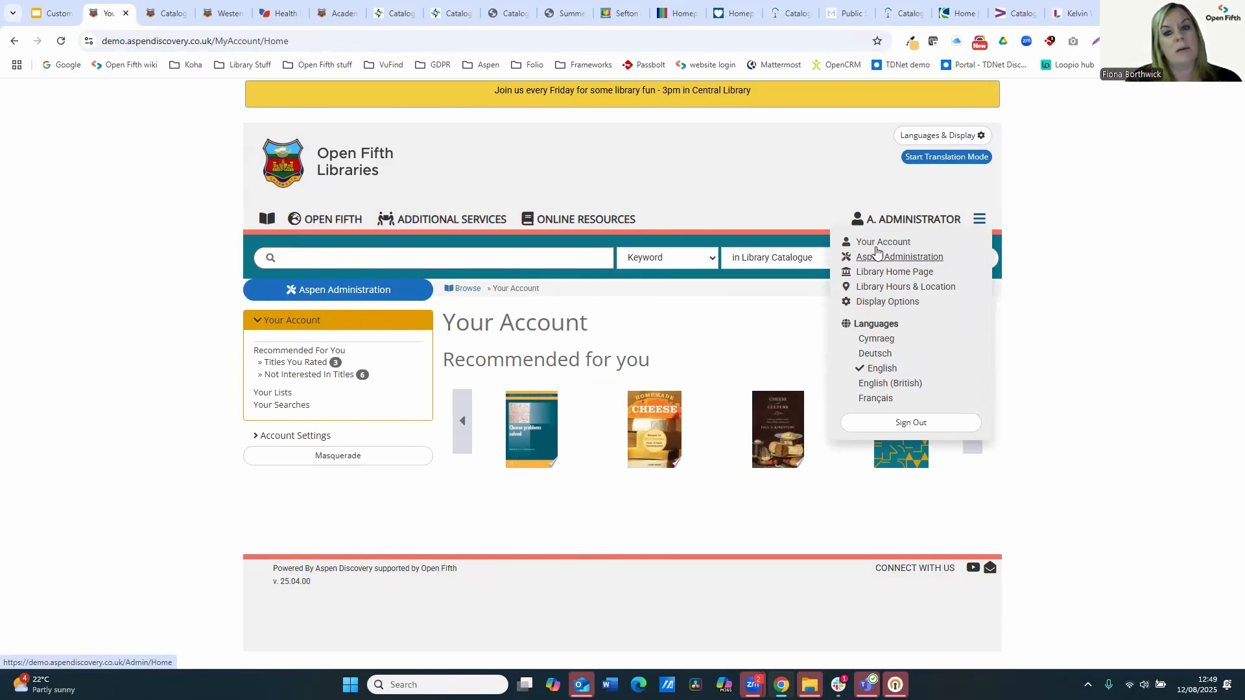
{"action": "left_click", "coordinate": [349, 292]}
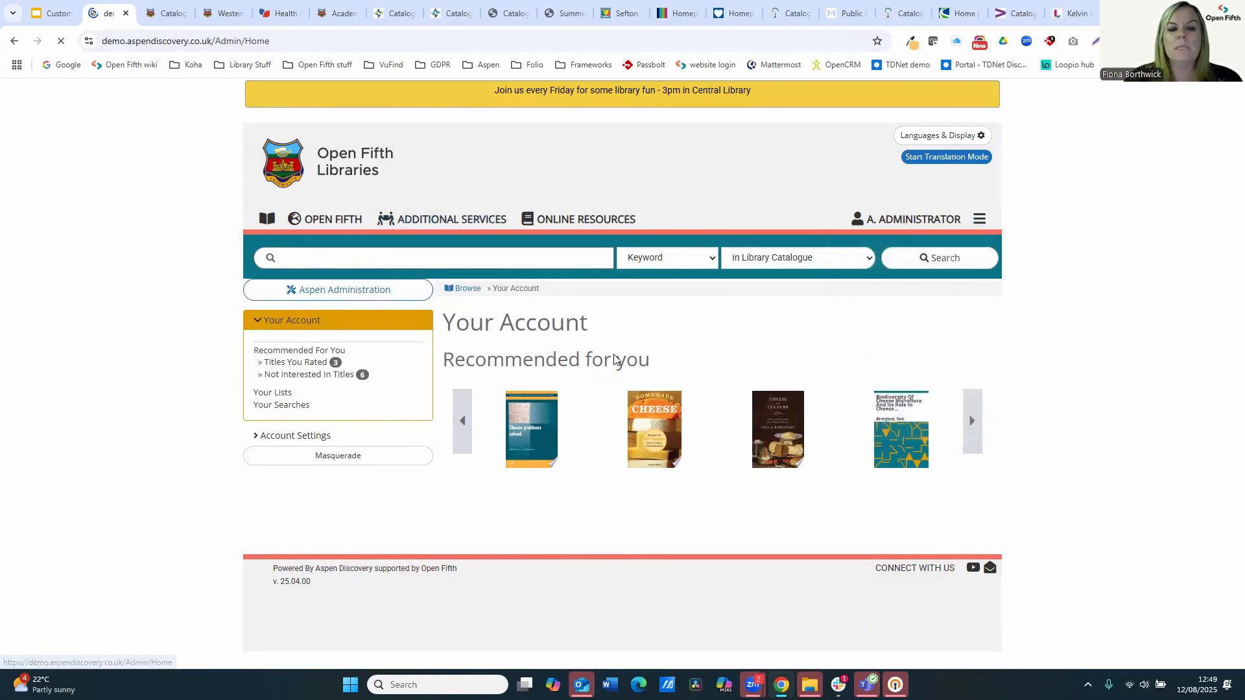
{"action": "scroll", "coordinate": [614, 358], "scroll_direction": "down", "scroll_amount": 12}
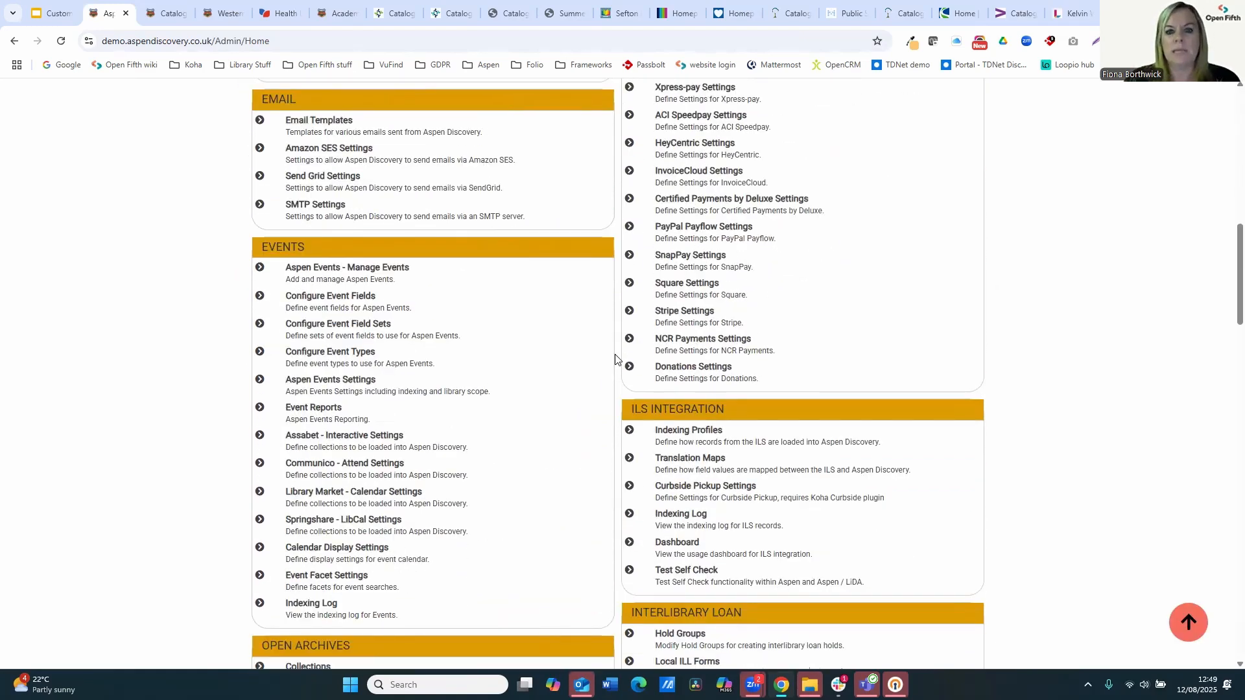
{"action": "scroll", "coordinate": [616, 355], "scroll_direction": "up", "scroll_amount": 12}
{"action": "scroll", "coordinate": [615, 359], "scroll_direction": "up", "scroll_amount": 2}
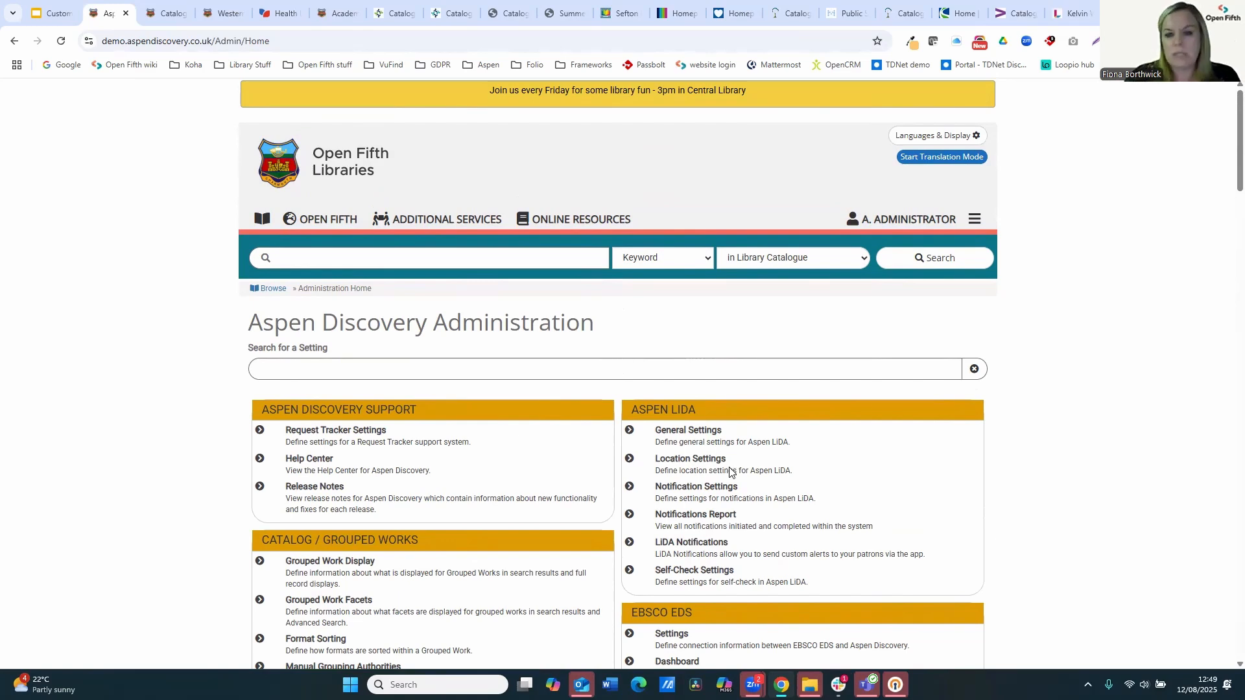
- Search the administration settings for "theme" and open the Themes list
{"action": "left_click", "coordinate": [251, 367]}
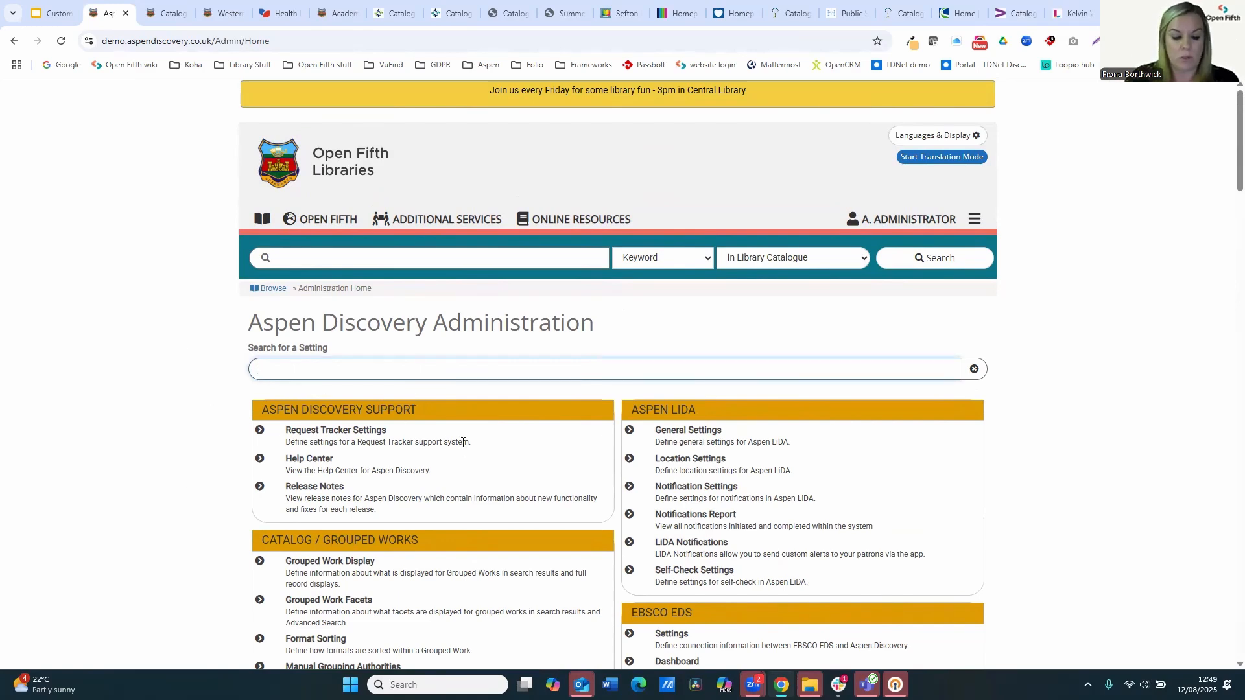
{"action": "type", "text": "theme"}
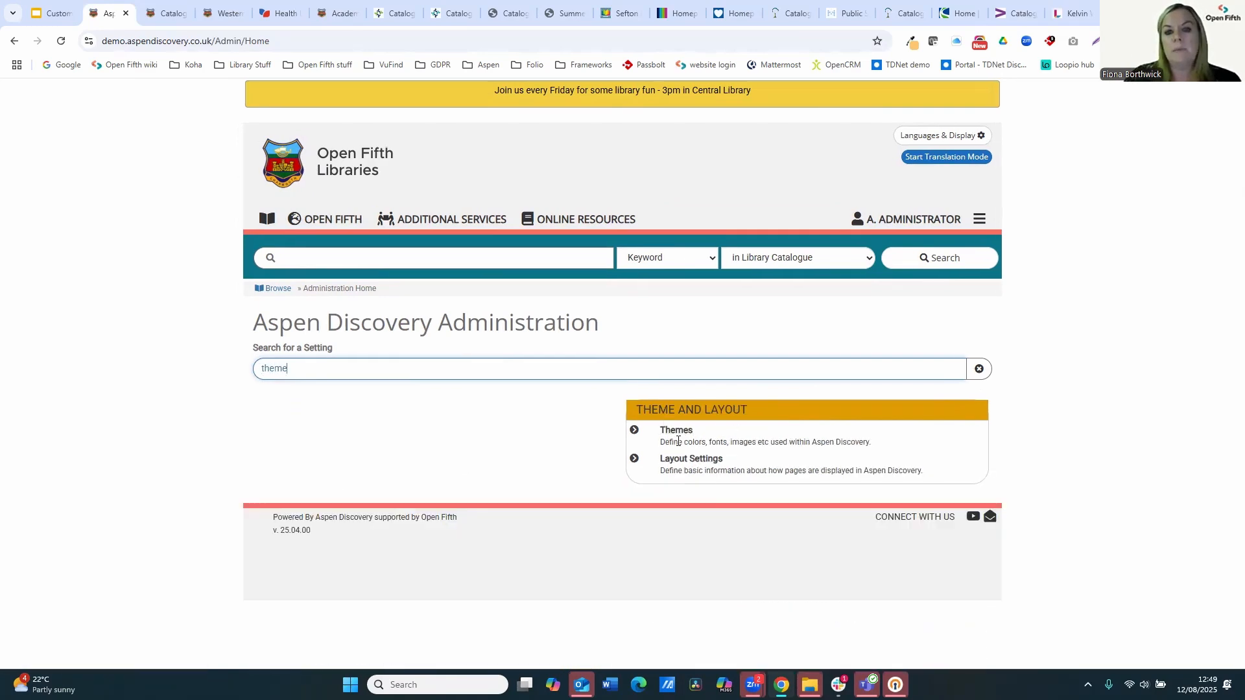
{"action": "left_click", "coordinate": [681, 438]}
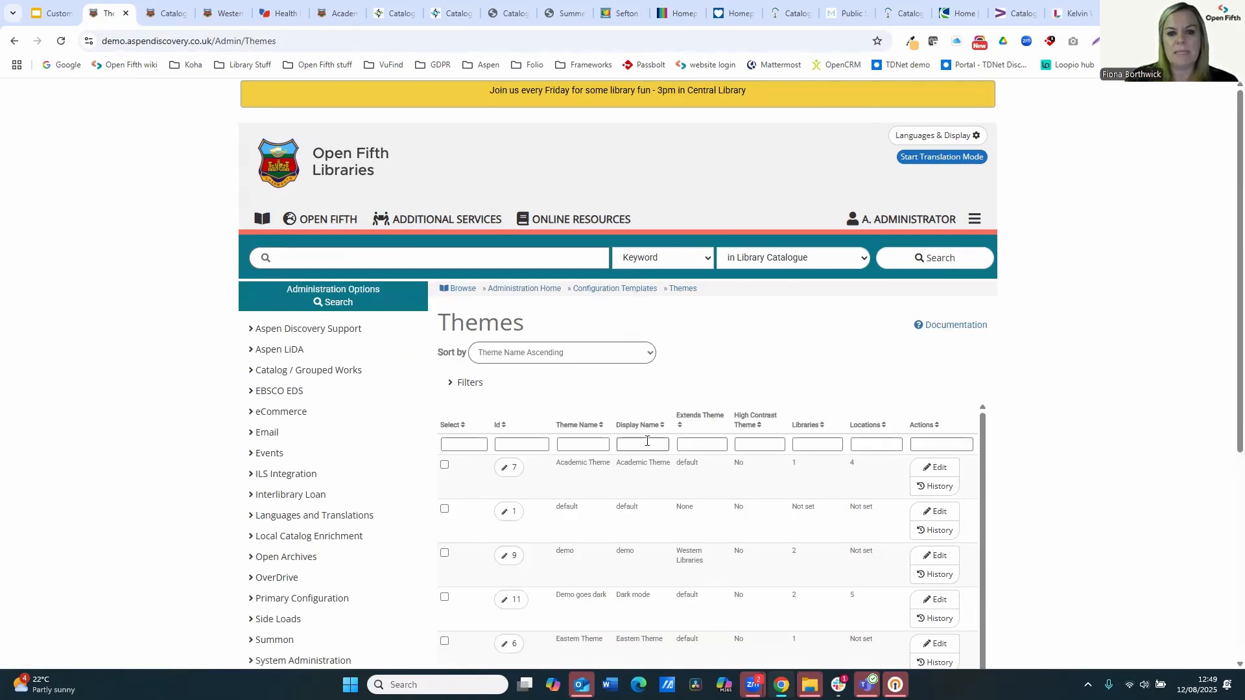
- Enlarge the page view, look through the list of themes and open the Eastern Theme for editing
{"action": "scroll", "coordinate": [649, 503], "scroll_direction": "down", "scroll_amount": 2}
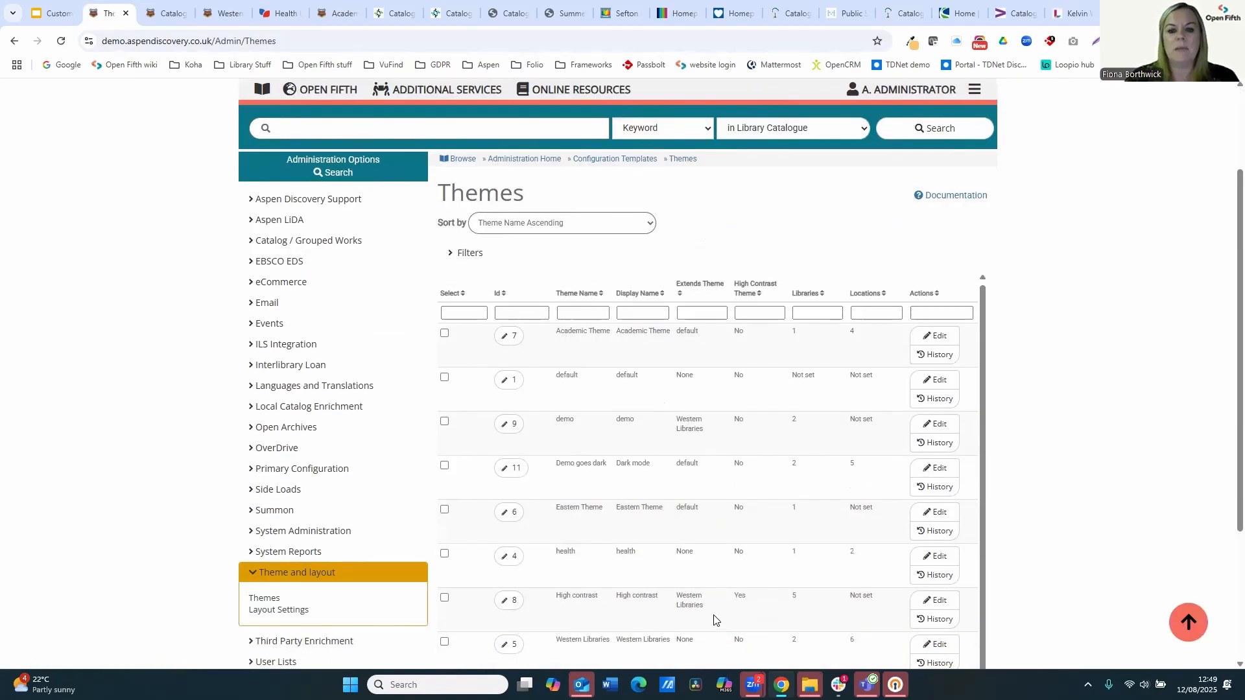
{"action": "key", "text": "ctrl+plus"}
{"action": "key", "text": "ctrl+plus"}
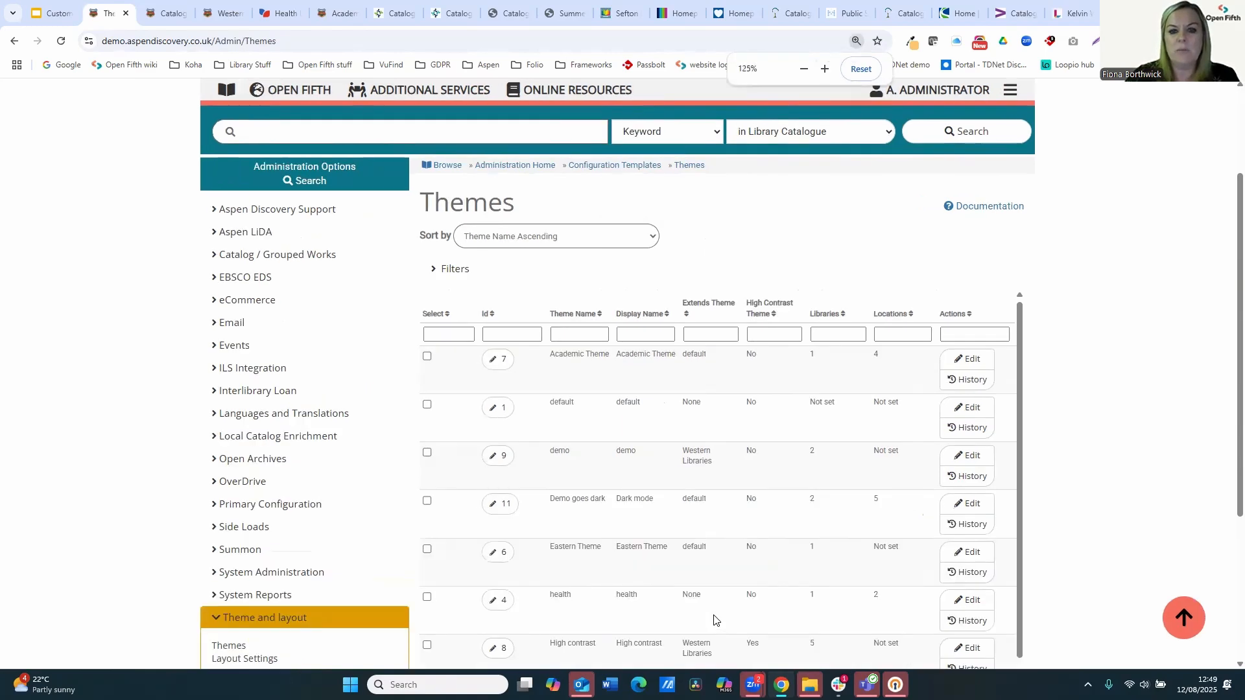
{"action": "scroll", "coordinate": [591, 527], "scroll_direction": "down", "scroll_amount": 4}
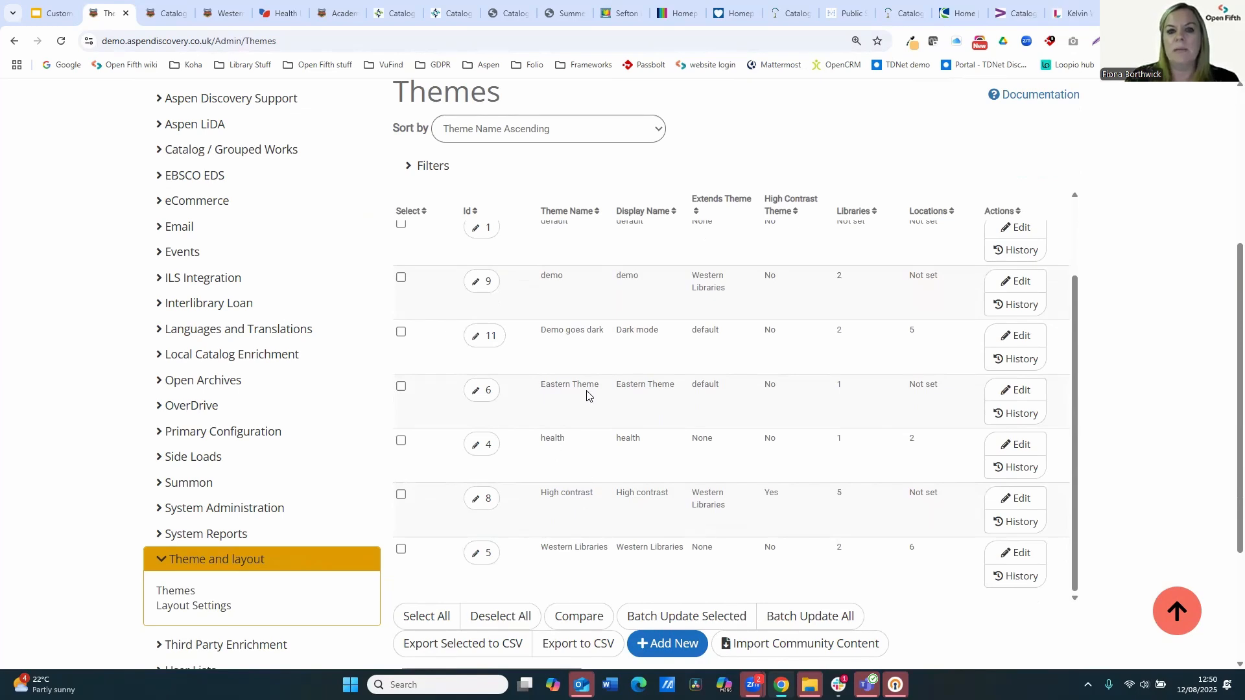
{"action": "scroll", "coordinate": [556, 282], "scroll_direction": "up", "scroll_amount": 3}
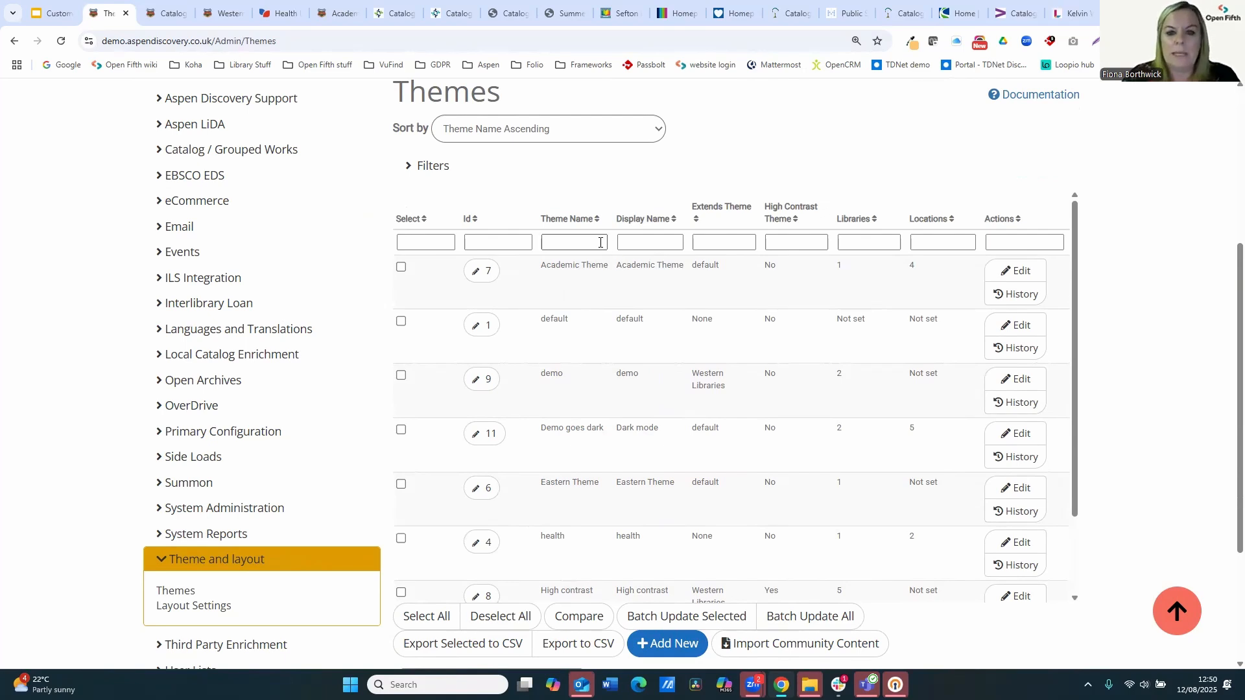
{"action": "left_click", "coordinate": [488, 492]}
- Examine the Eastern Theme's logo, favicon, cover style, colour, contrast ratio, header and font settings
{"action": "scroll", "coordinate": [542, 522], "scroll_direction": "down", "scroll_amount": 5}
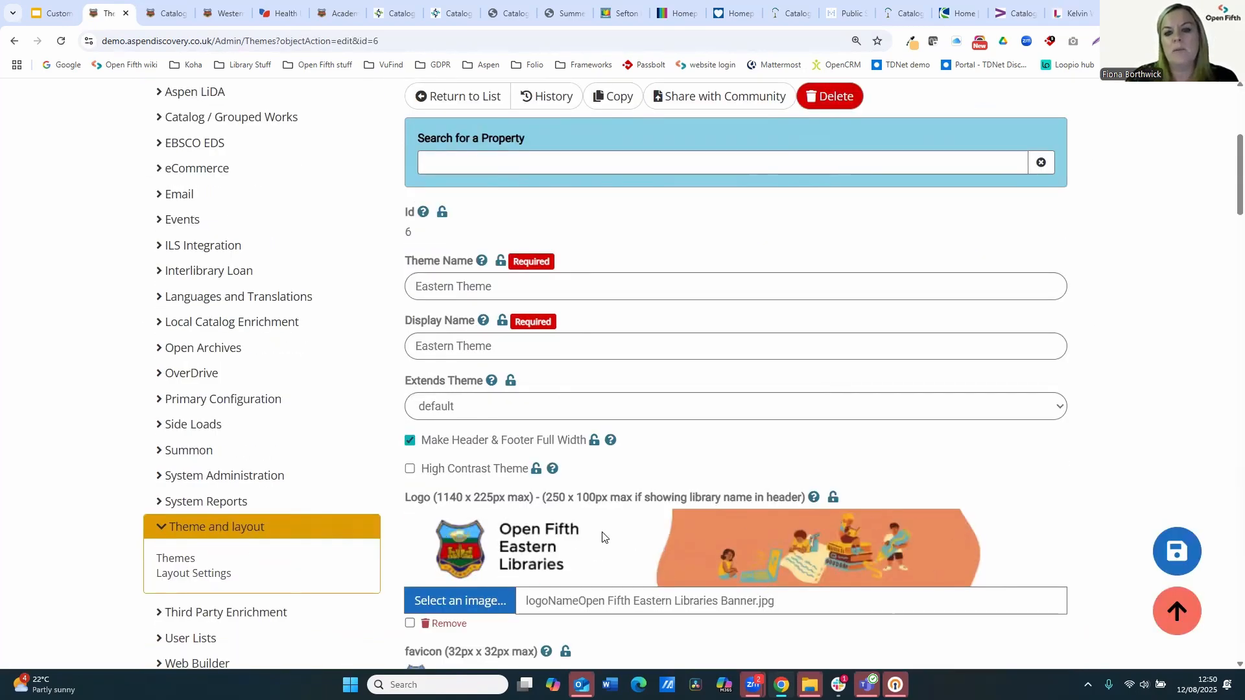
{"action": "scroll", "coordinate": [956, 540], "scroll_direction": "down", "scroll_amount": 3}
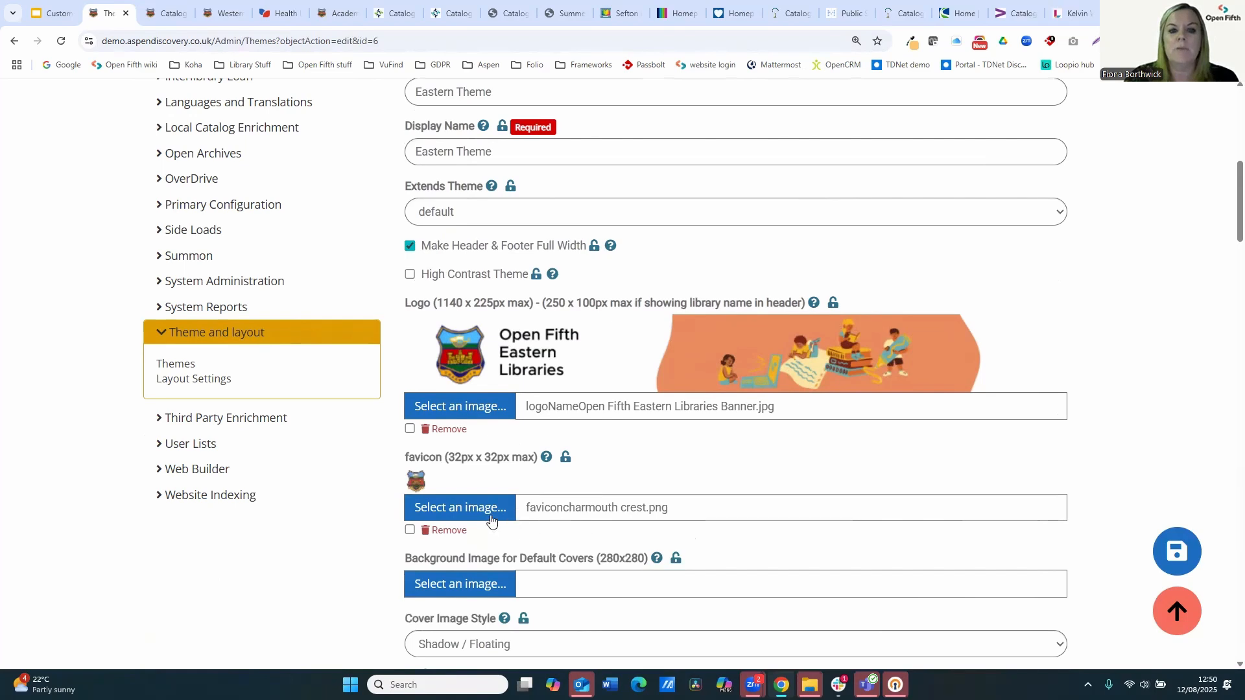
{"action": "scroll", "coordinate": [729, 439], "scroll_direction": "down", "scroll_amount": 5}
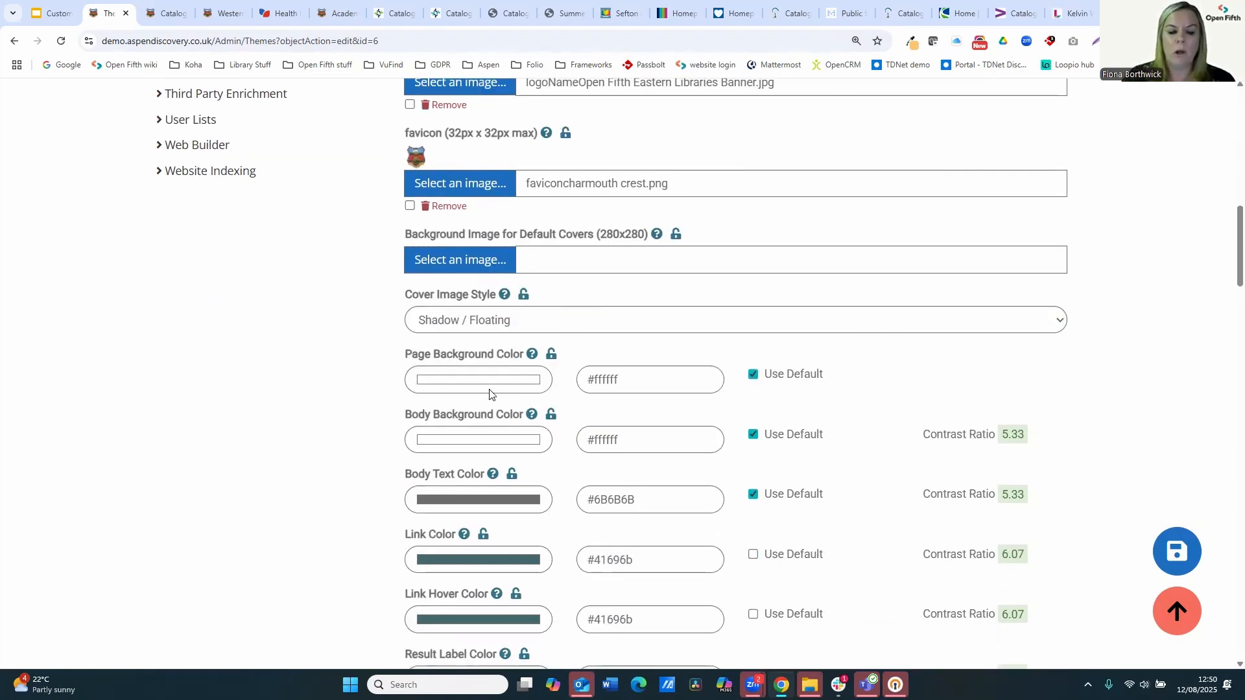
{"action": "scroll", "coordinate": [498, 399], "scroll_direction": "down", "scroll_amount": 2}
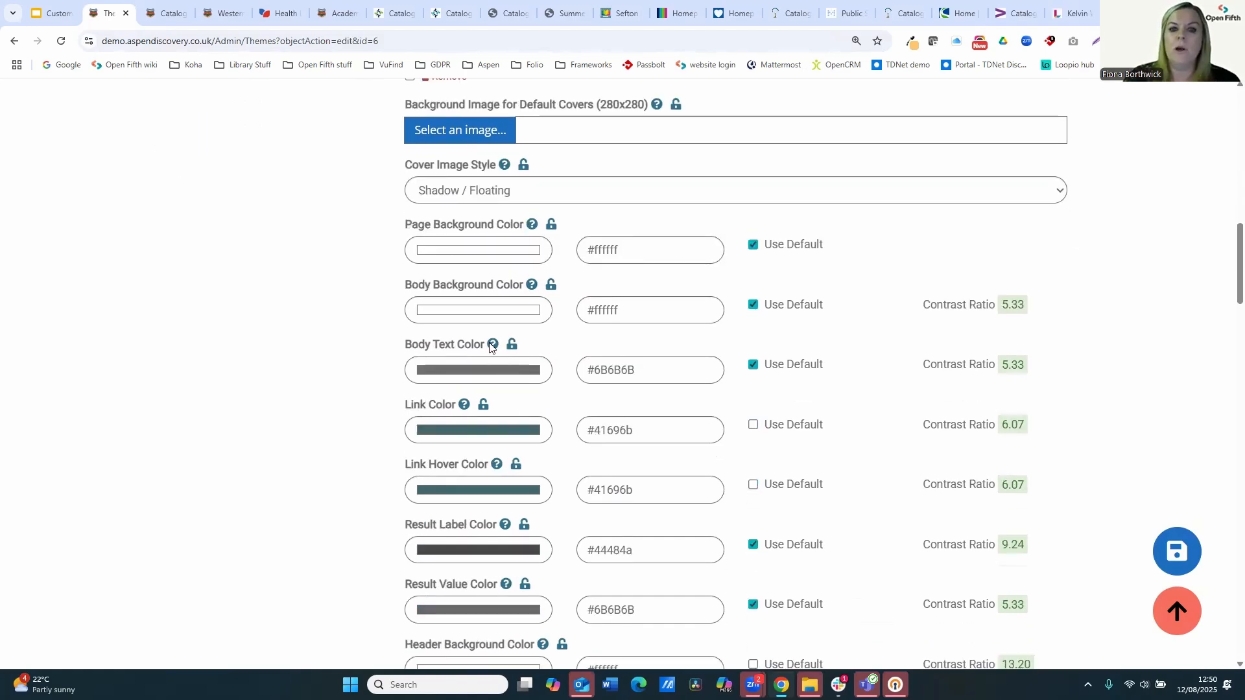
{"action": "scroll", "coordinate": [662, 337], "scroll_direction": "down", "scroll_amount": 1}
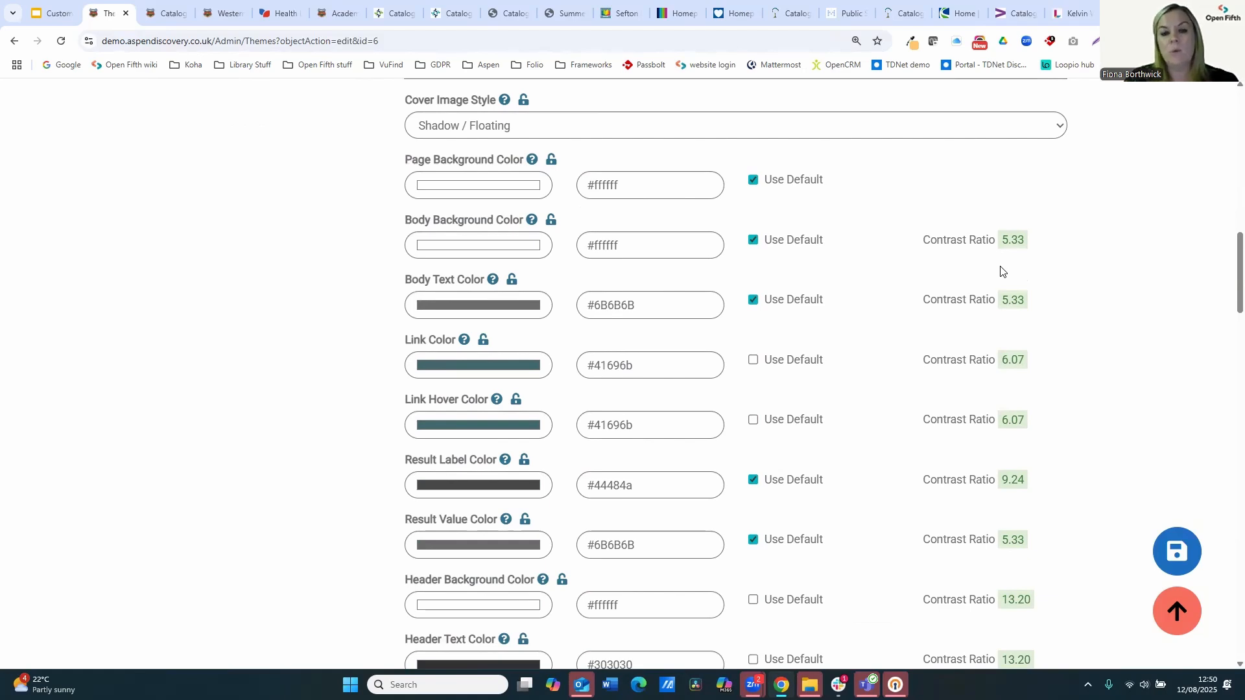
{"action": "scroll", "coordinate": [1000, 278], "scroll_direction": "down", "scroll_amount": 2}
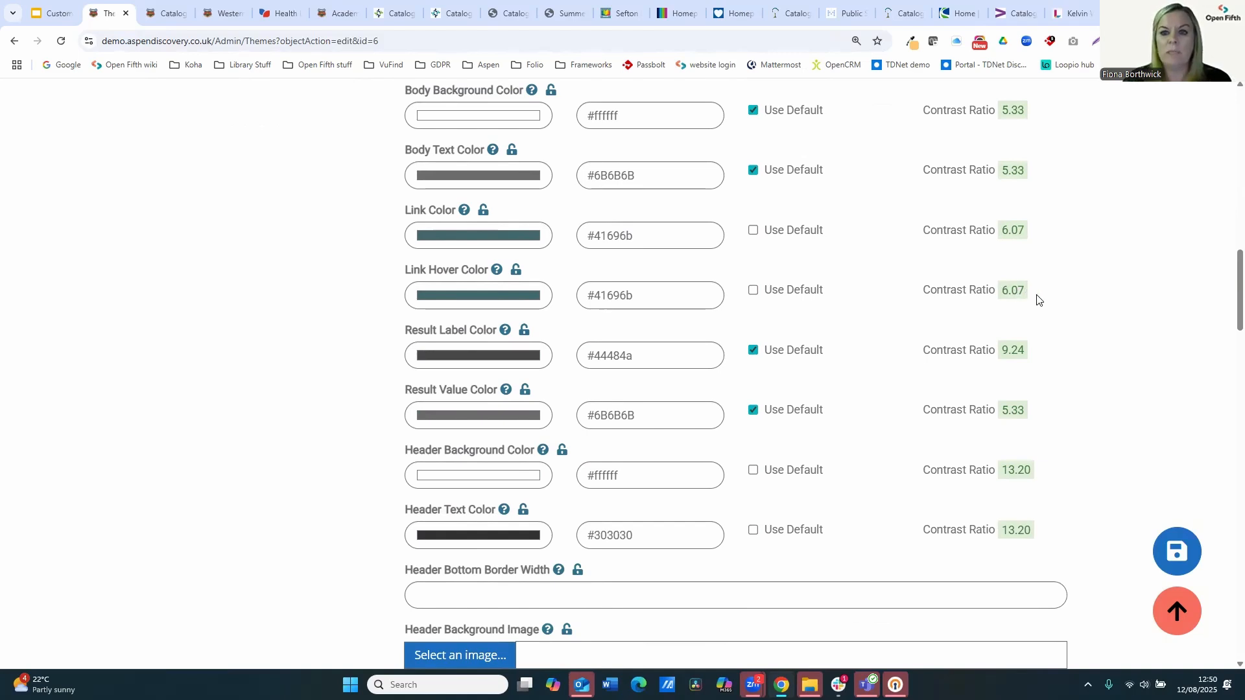
{"action": "scroll", "coordinate": [1031, 341], "scroll_direction": "down", "scroll_amount": 10}
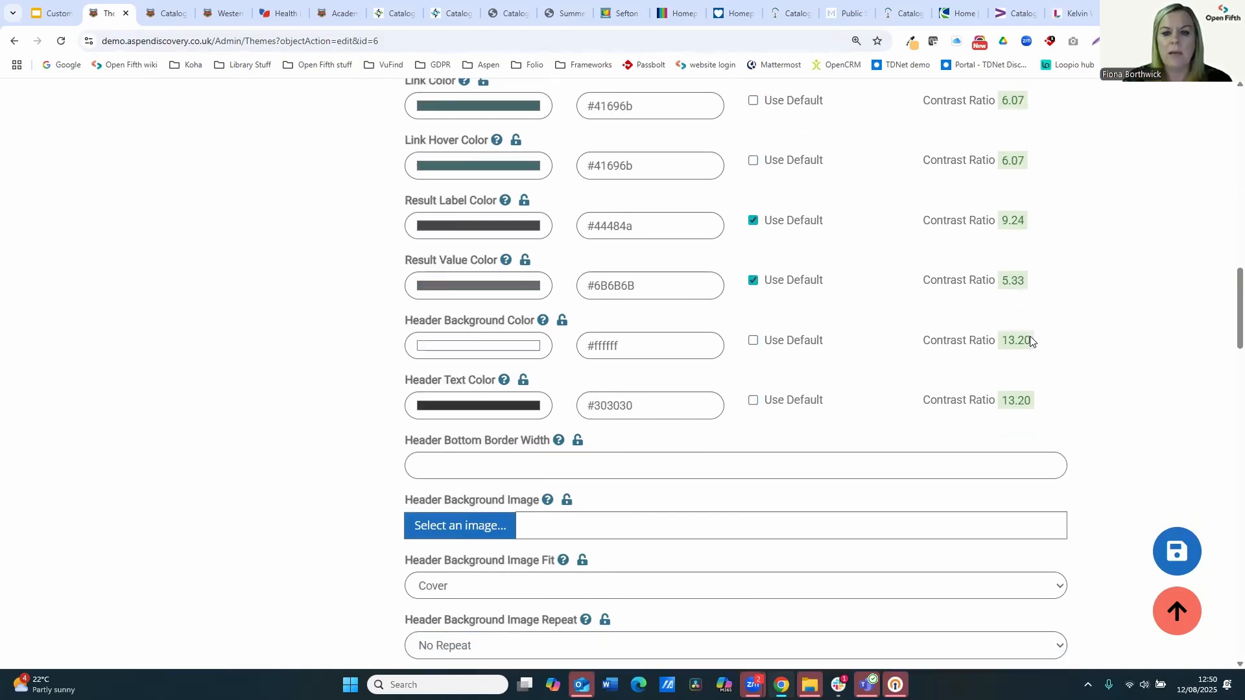
{"action": "scroll", "coordinate": [1003, 354], "scroll_direction": "down", "scroll_amount": 13}
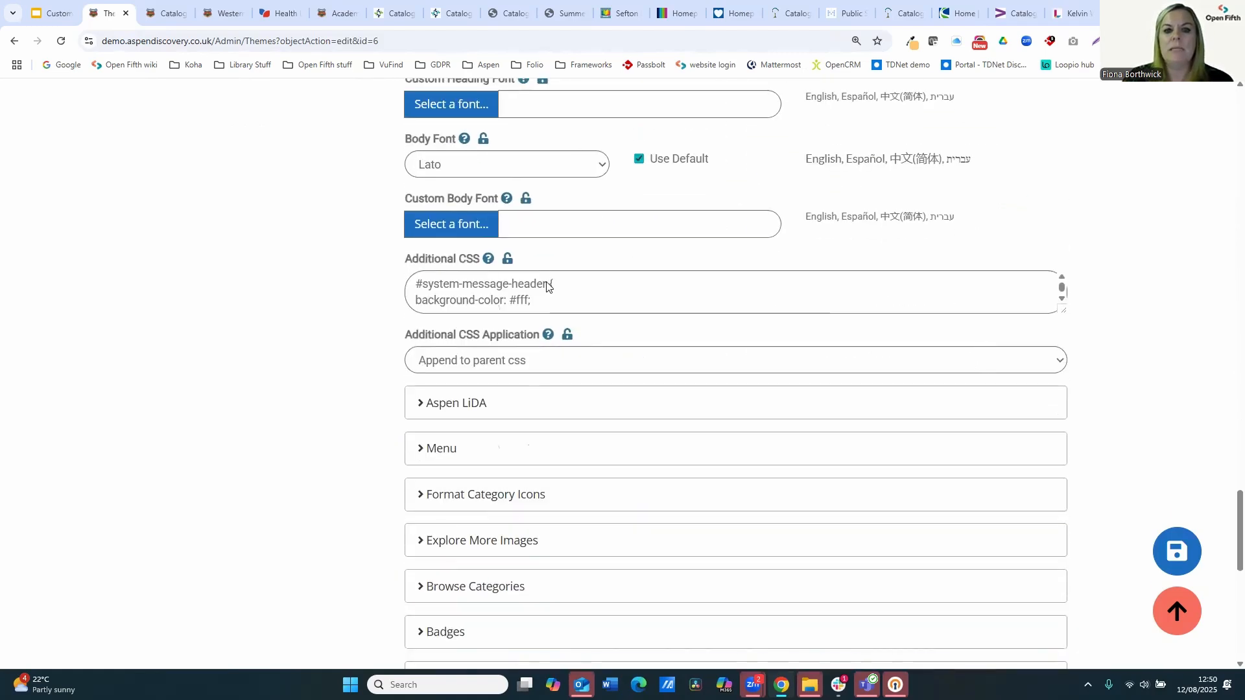
- Examine the Eastern Theme's Additional CSS, collapsed setting sections and library and location assignments
{"action": "left_click", "coordinate": [624, 307]}
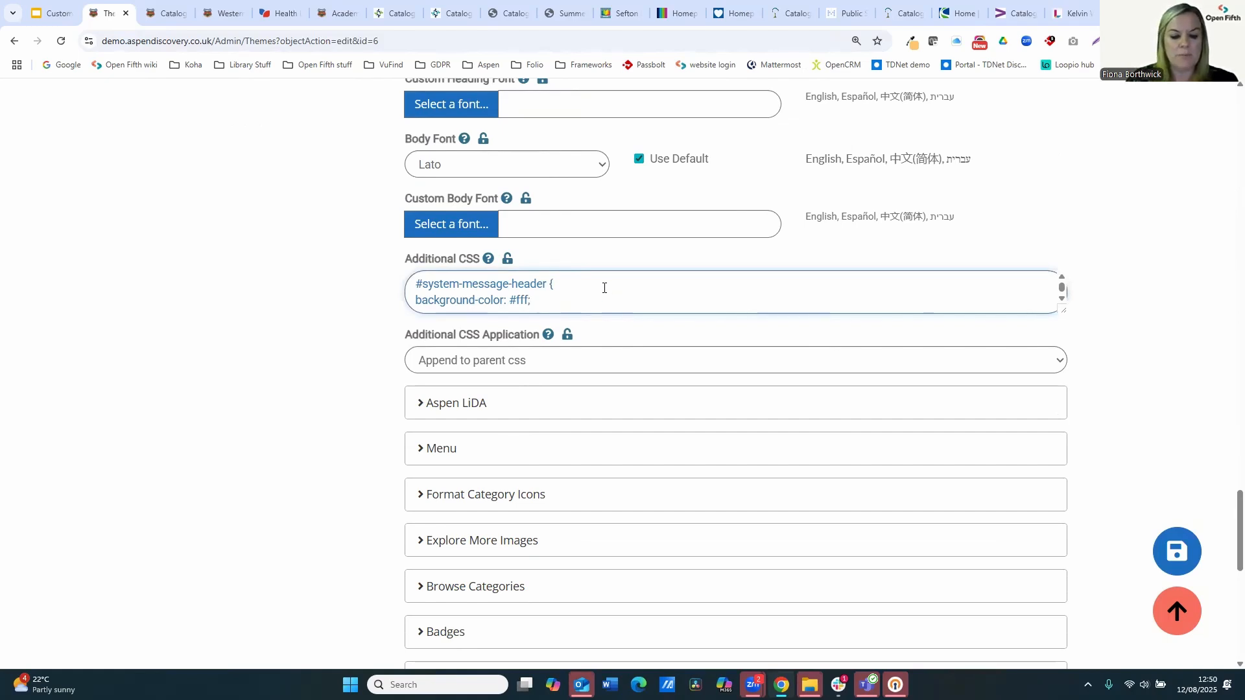
{"action": "scroll", "coordinate": [603, 287], "scroll_direction": "down", "scroll_amount": 2}
{"action": "scroll", "coordinate": [306, 383], "scroll_direction": "down", "scroll_amount": 10}
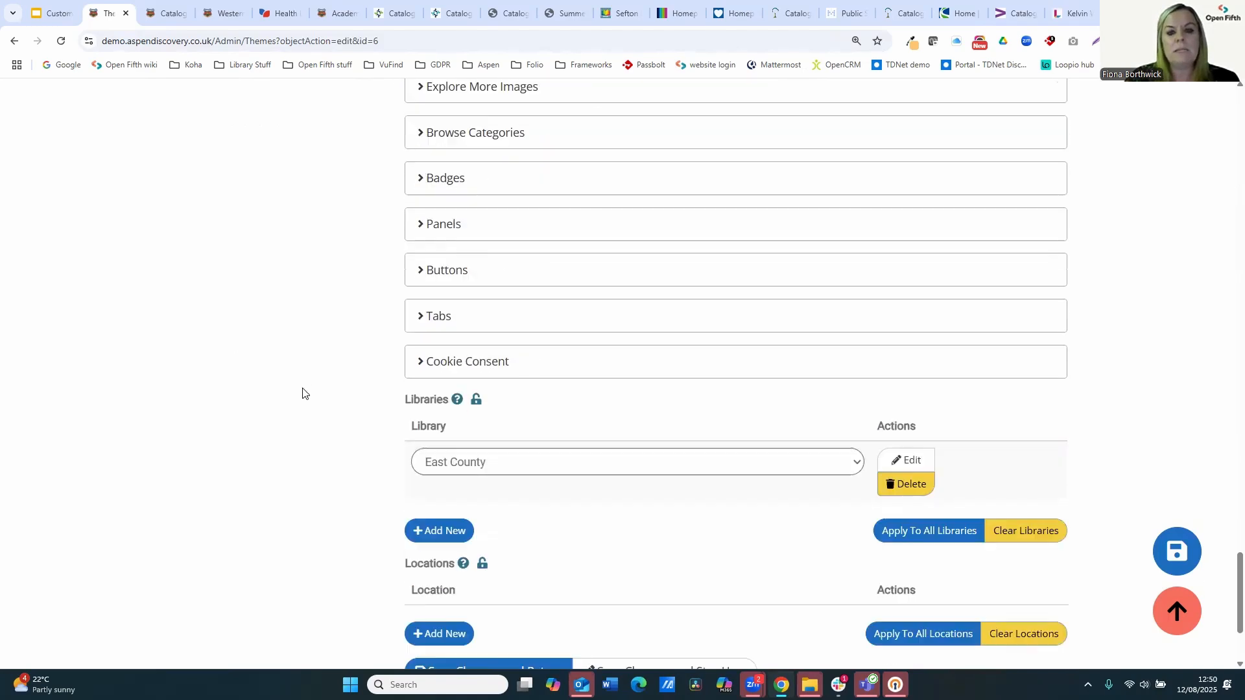
{"action": "scroll", "coordinate": [302, 392], "scroll_direction": "up", "scroll_amount": 1}
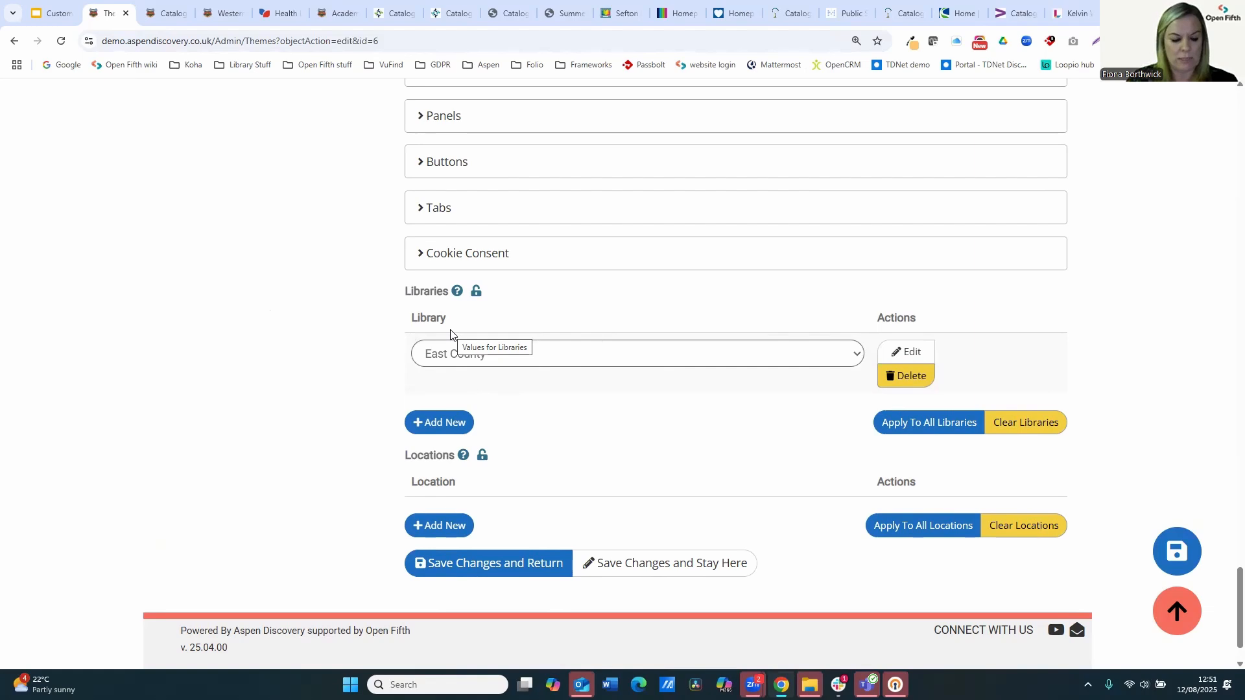
{"action": "scroll", "coordinate": [451, 332], "scroll_direction": "up", "scroll_amount": 15}
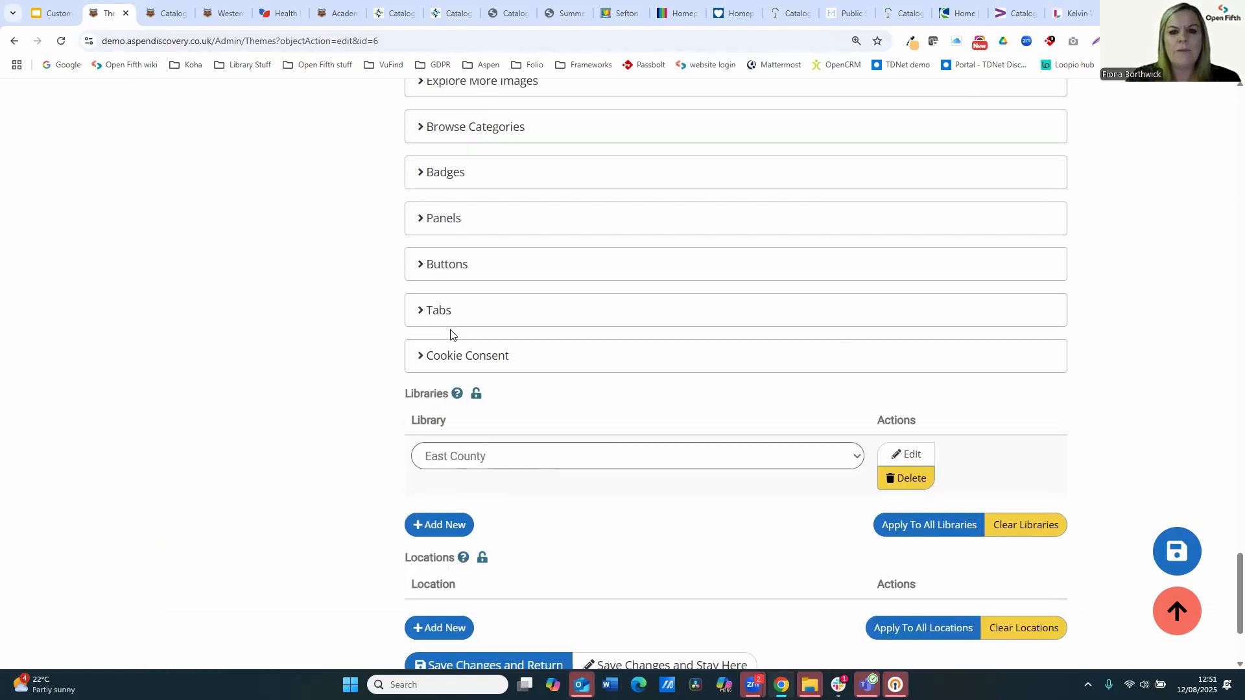
{"action": "scroll", "coordinate": [436, 332], "scroll_direction": "up", "scroll_amount": 20}
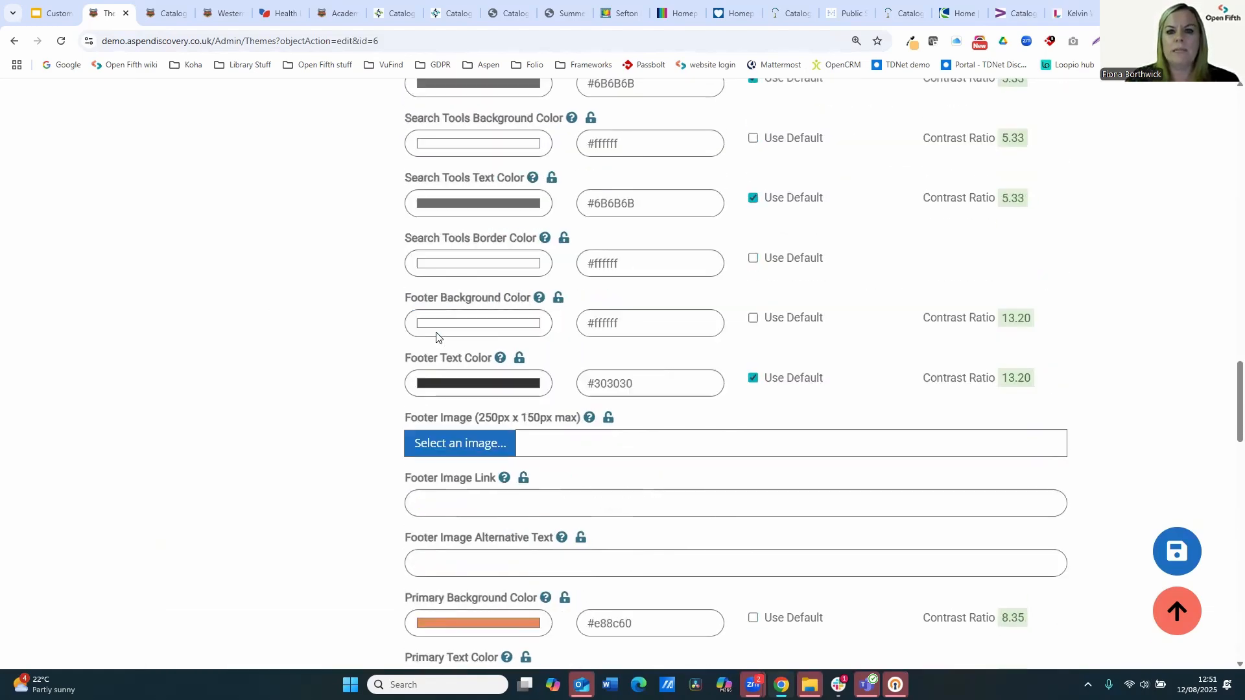
{"action": "scroll", "coordinate": [436, 335], "scroll_direction": "up", "scroll_amount": 13}
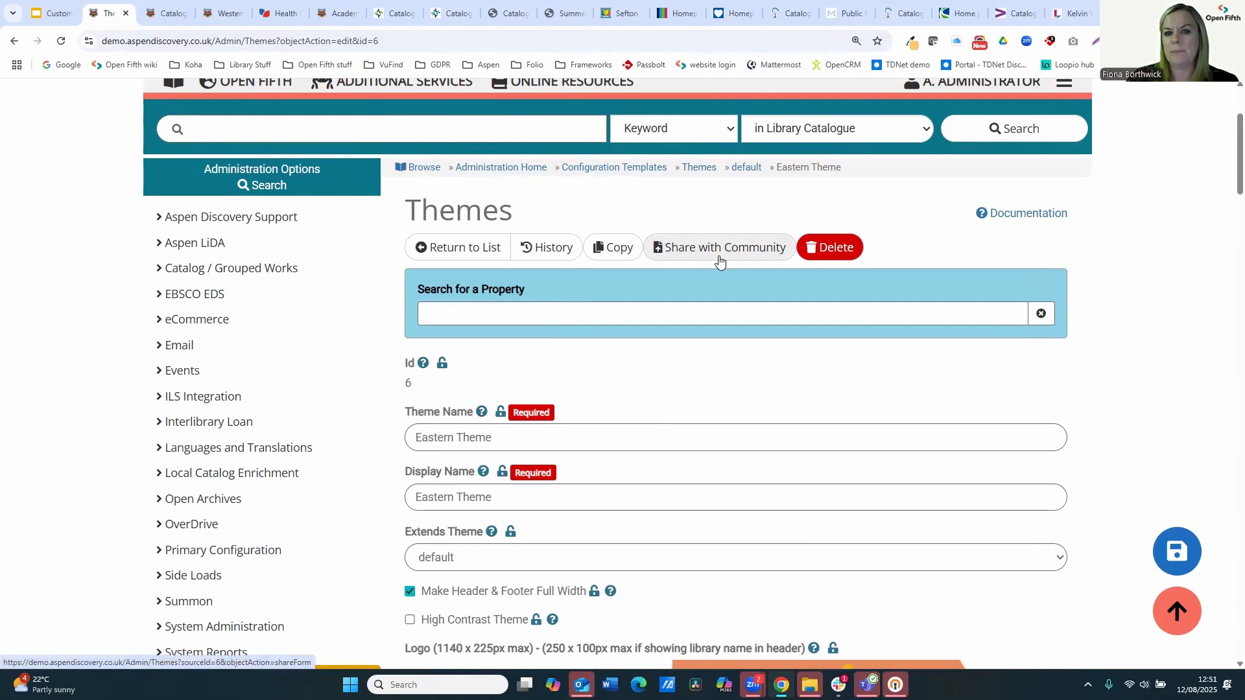
- Return to the Themes list and look over the themes and the actions available for them
{"action": "left_click", "coordinate": [475, 252]}
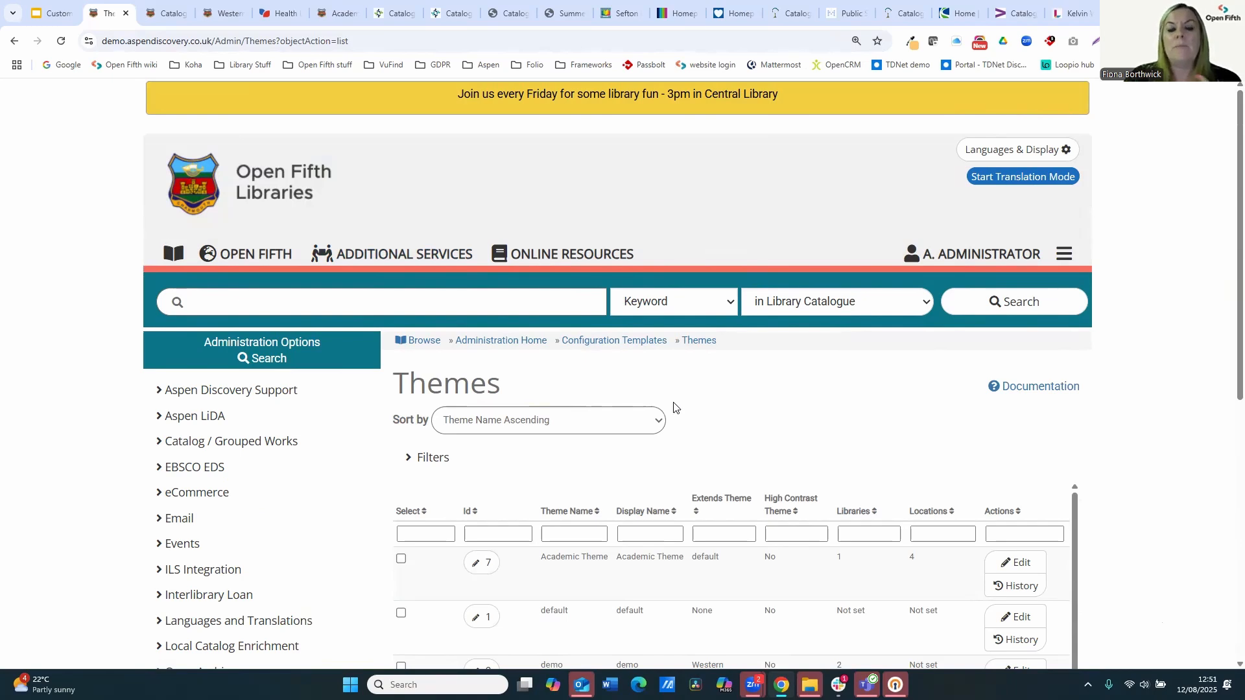
{"action": "scroll", "coordinate": [674, 407], "scroll_direction": "down", "scroll_amount": 7}
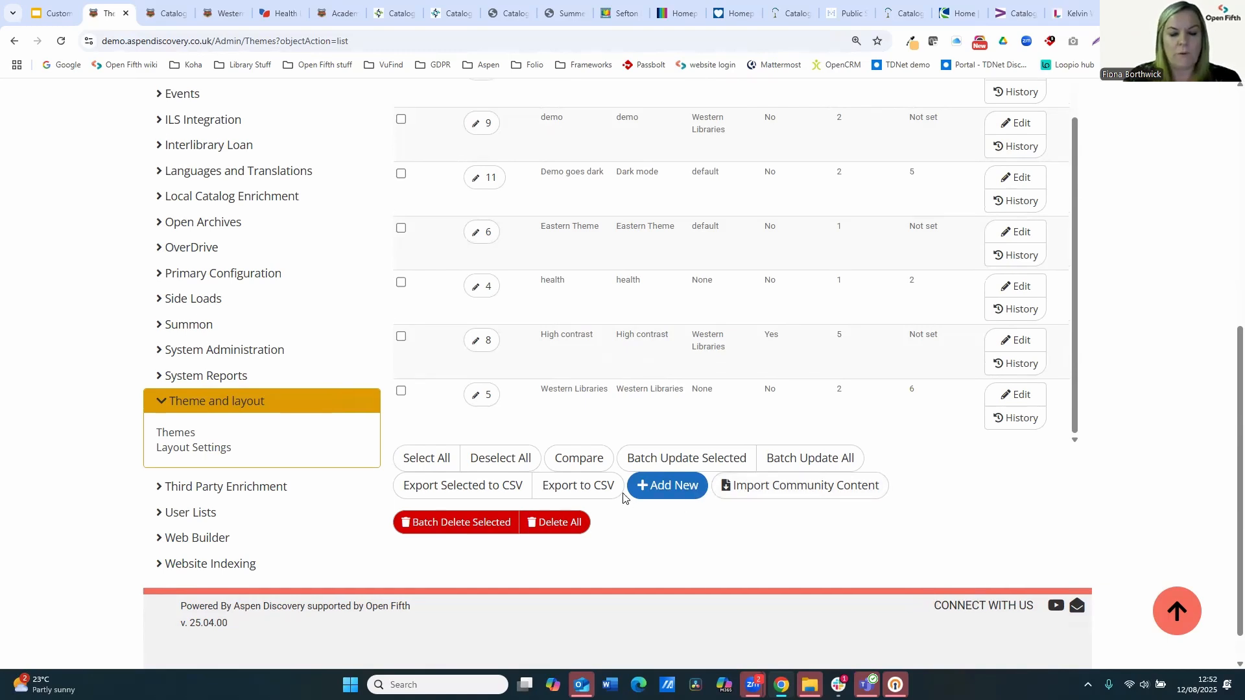
{"action": "scroll", "coordinate": [592, 461], "scroll_direction": "up", "scroll_amount": 4}
{"action": "scroll", "coordinate": [125, 247], "scroll_direction": "up", "scroll_amount": 2}
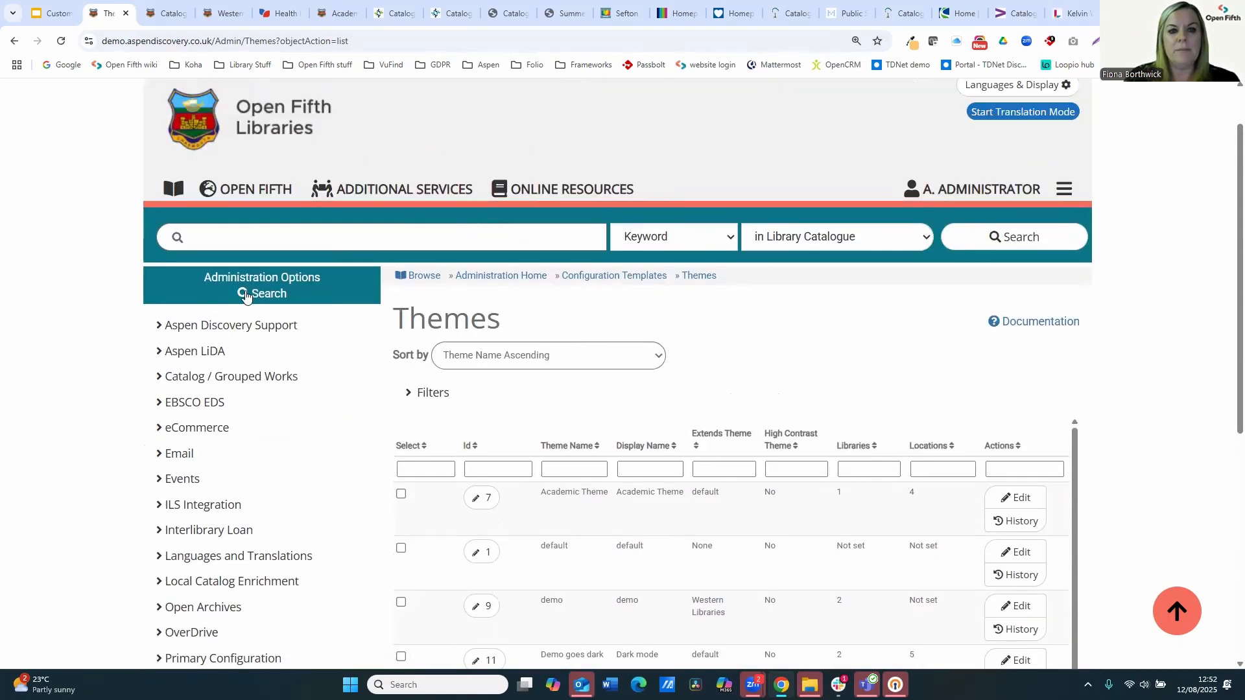
- Search the administration options for "web b" and open the Academic Library page under Web Builder's Custom Pages for editing
{"action": "left_click", "coordinate": [272, 293]}
{"action": "type", "text": "web b"}
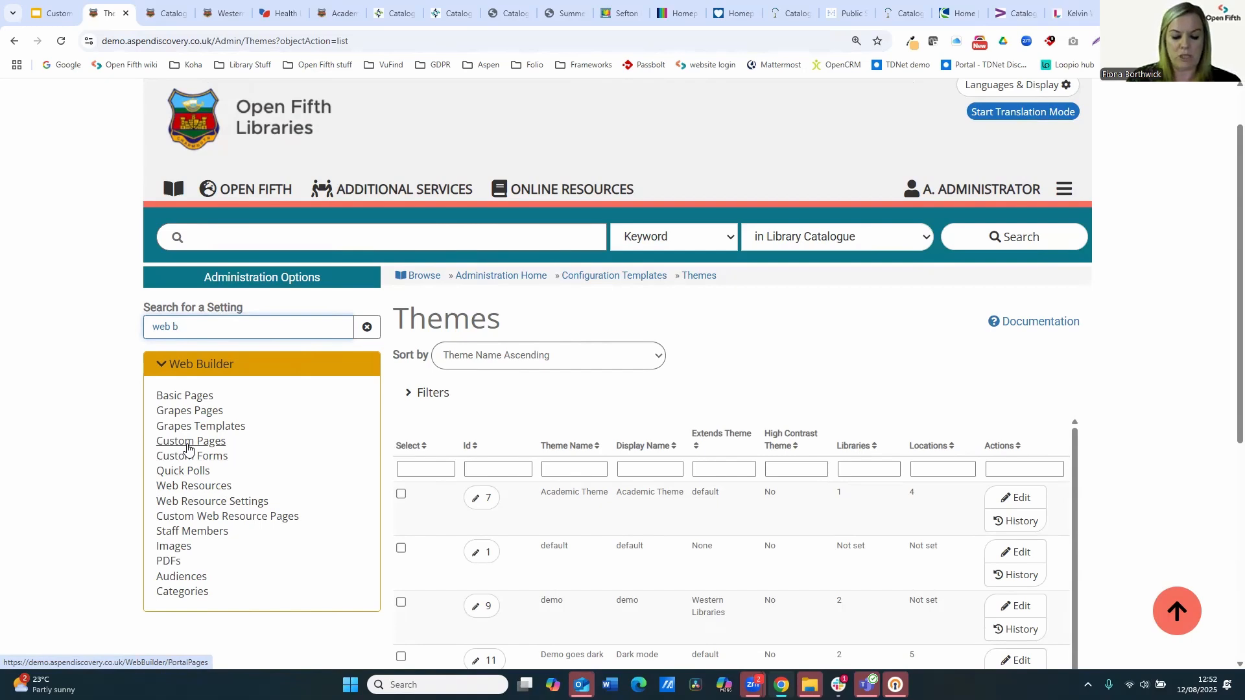
{"action": "left_click", "coordinate": [187, 442]}
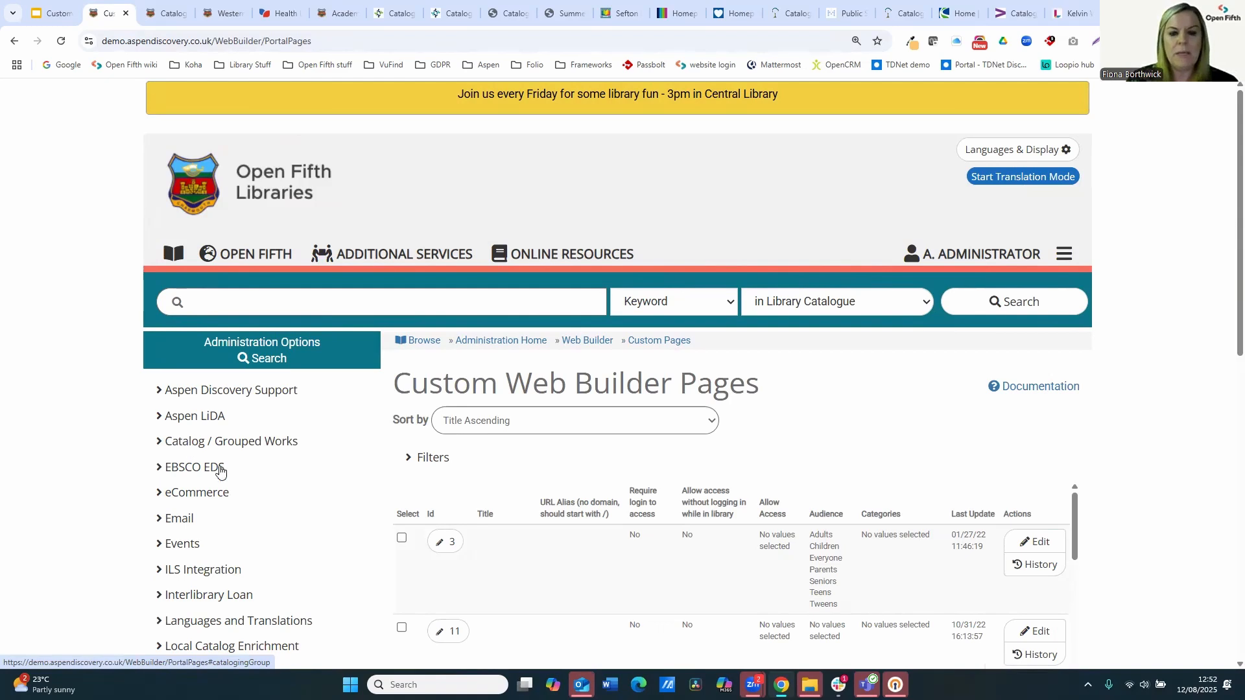
{"action": "scroll", "coordinate": [675, 549], "scroll_direction": "down", "scroll_amount": 1}
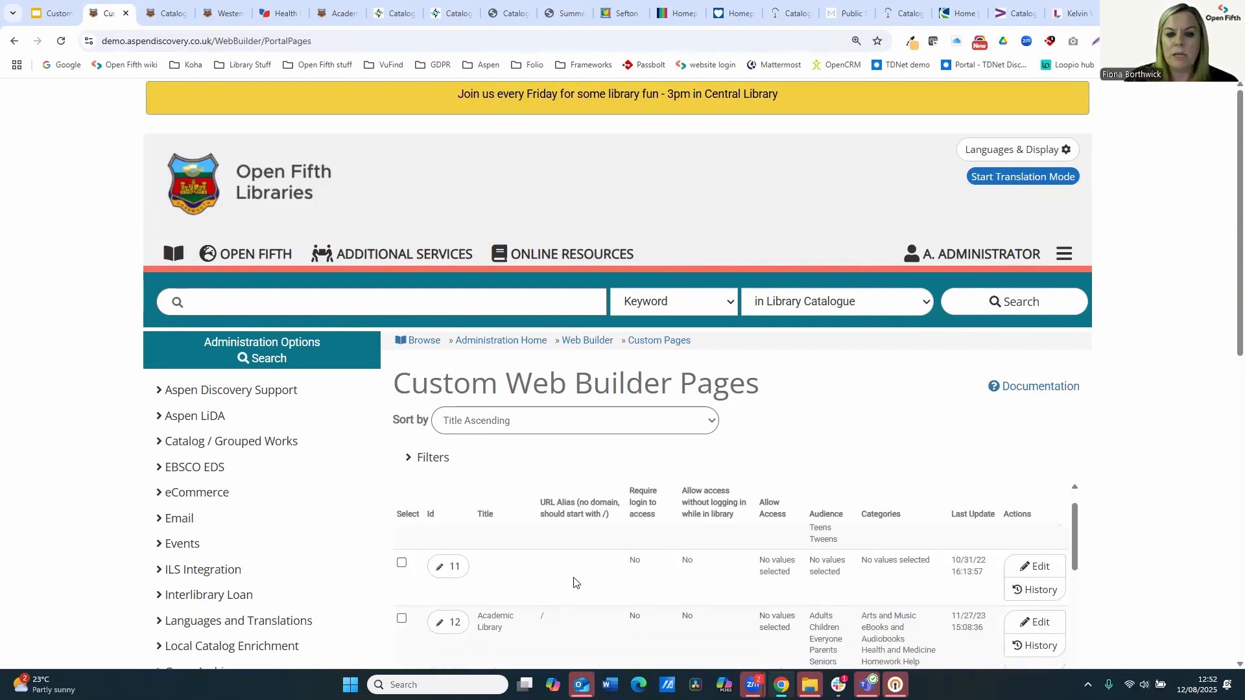
{"action": "left_click", "coordinate": [449, 622]}
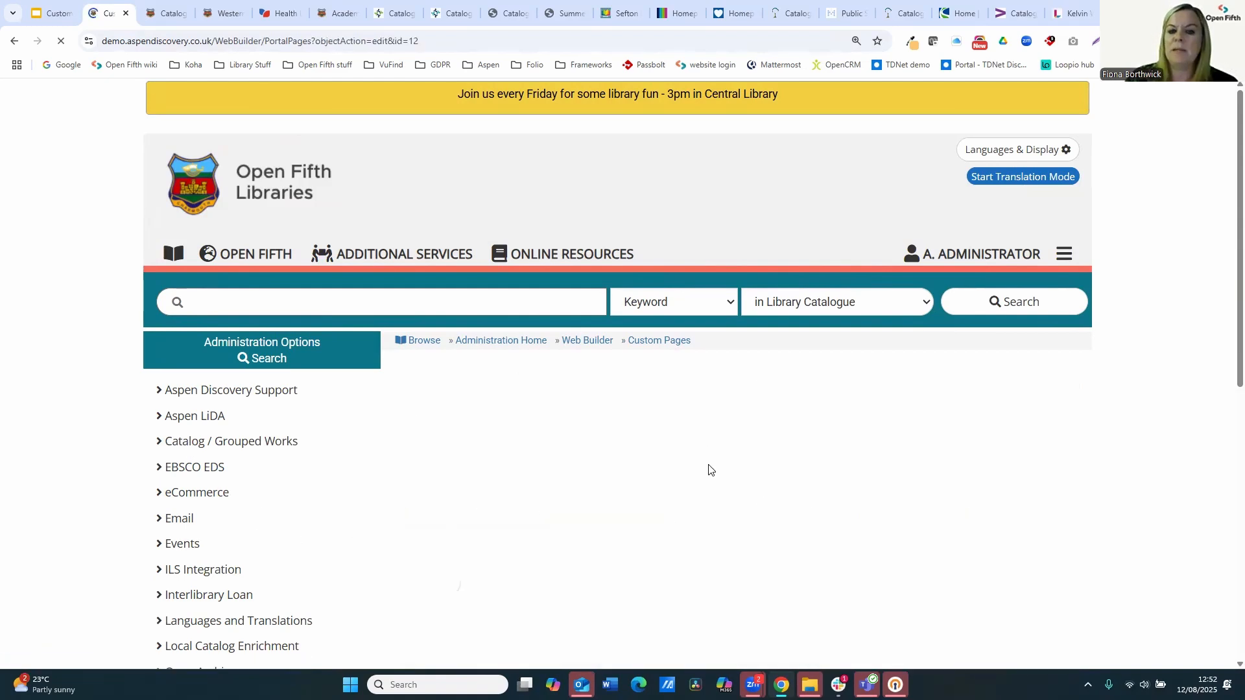
- Look over the Academic Library page's title, URL alias and first rows, and compare them with the published academic demo homepage
{"action": "scroll", "coordinate": [683, 392], "scroll_direction": "down", "scroll_amount": 6}
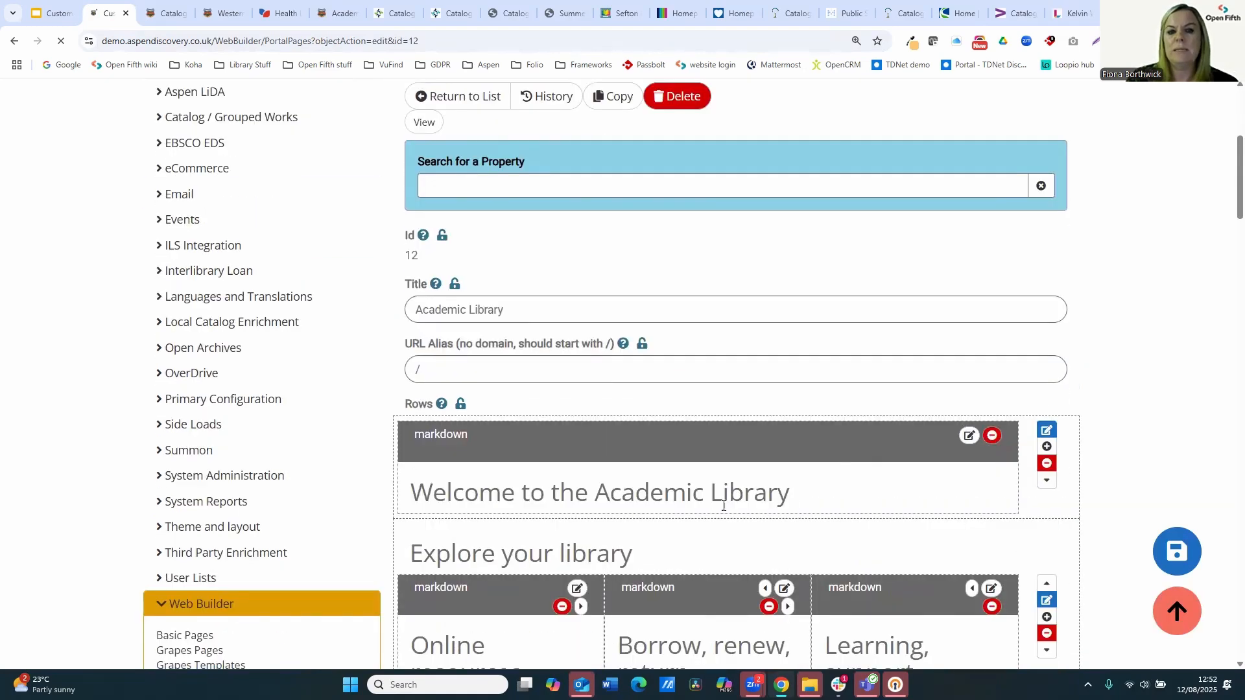
{"action": "scroll", "coordinate": [781, 474], "scroll_direction": "down", "scroll_amount": 1}
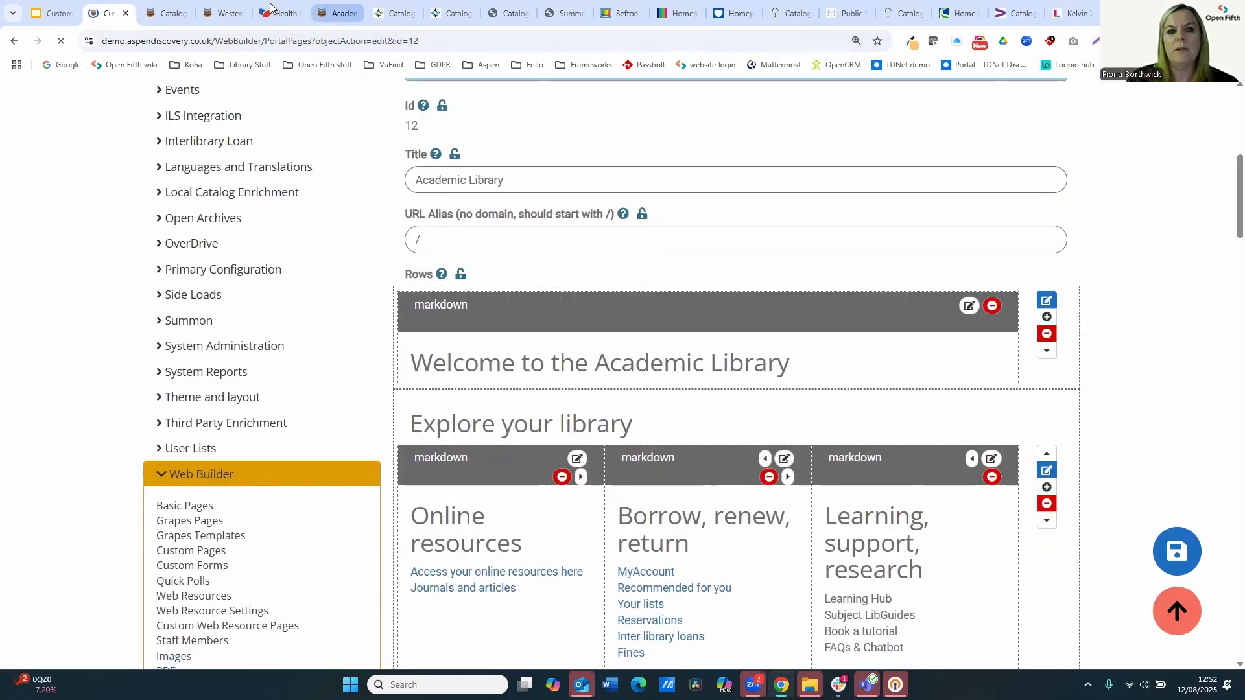
{"action": "left_click", "coordinate": [337, 12]}
{"action": "scroll", "coordinate": [421, 389], "scroll_direction": "up", "scroll_amount": 6}
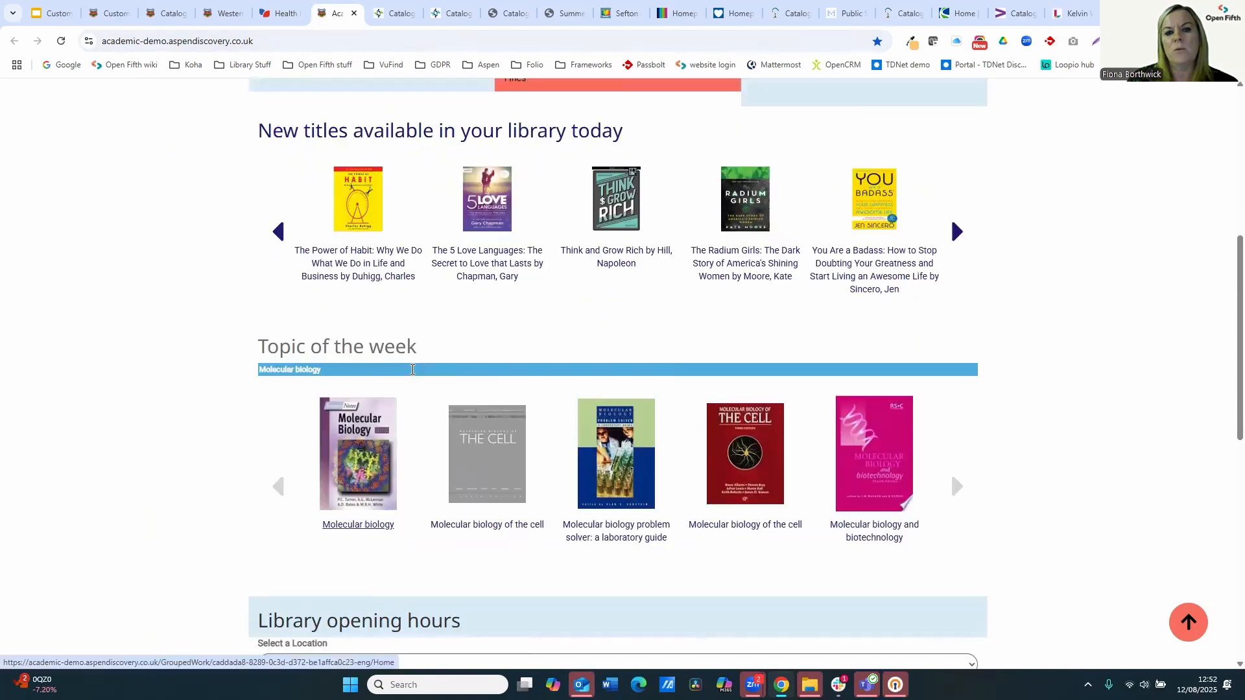
{"action": "scroll", "coordinate": [436, 396], "scroll_direction": "up", "scroll_amount": 2}
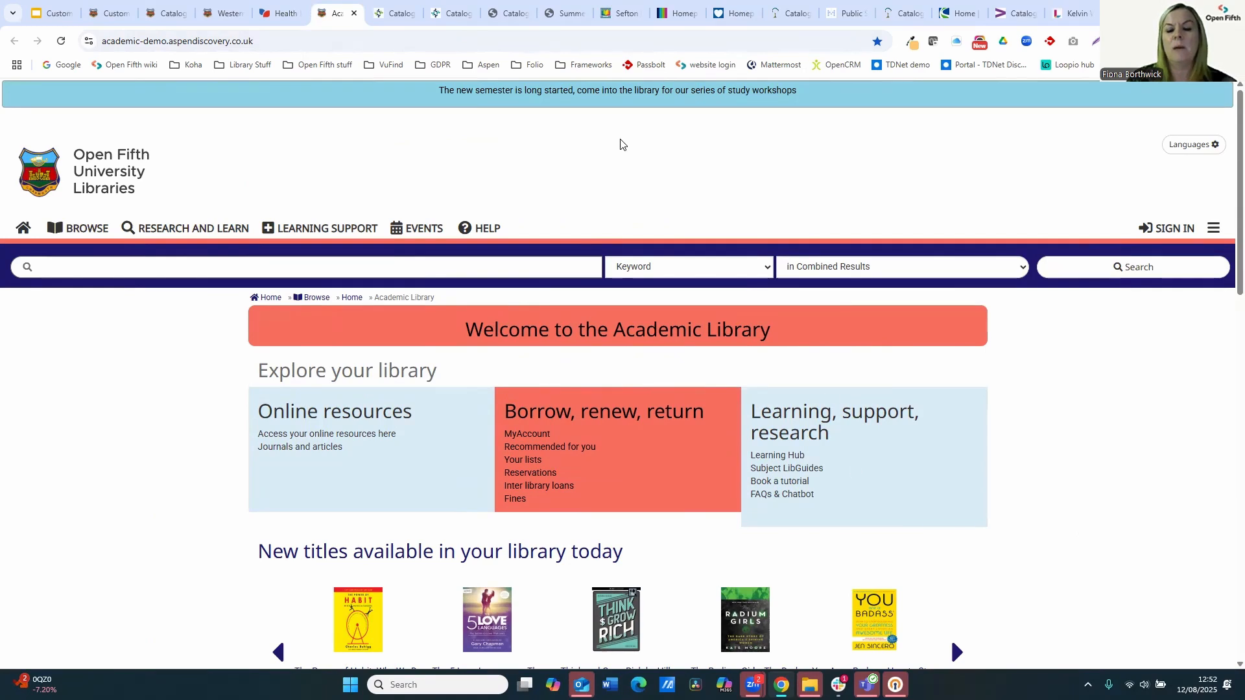
{"action": "scroll", "coordinate": [498, 510], "scroll_direction": "down", "scroll_amount": 10}
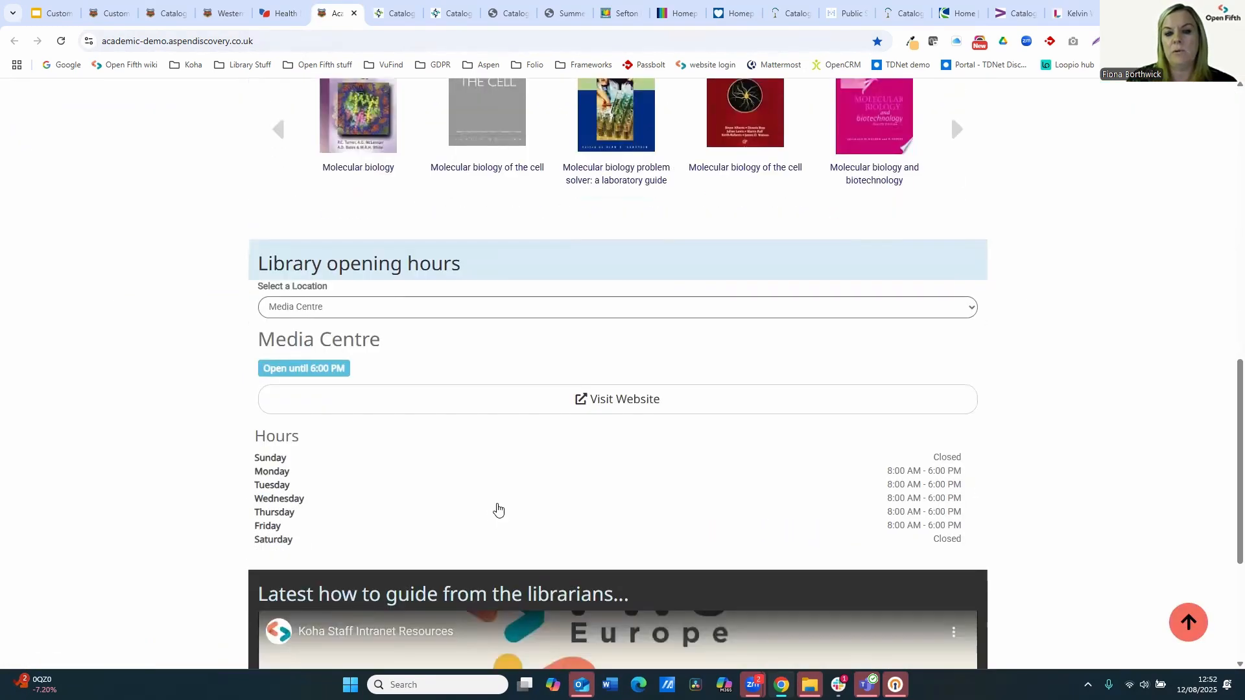
{"action": "scroll", "coordinate": [498, 511], "scroll_direction": "down", "scroll_amount": 4}
- Return to the Academic Library page's edit form and examine its rows of markdown, collection spotlight, opening hours, video and PDF cells
{"action": "left_click", "coordinate": [107, 11]}
{"action": "scroll", "coordinate": [551, 535], "scroll_direction": "up", "scroll_amount": 3}
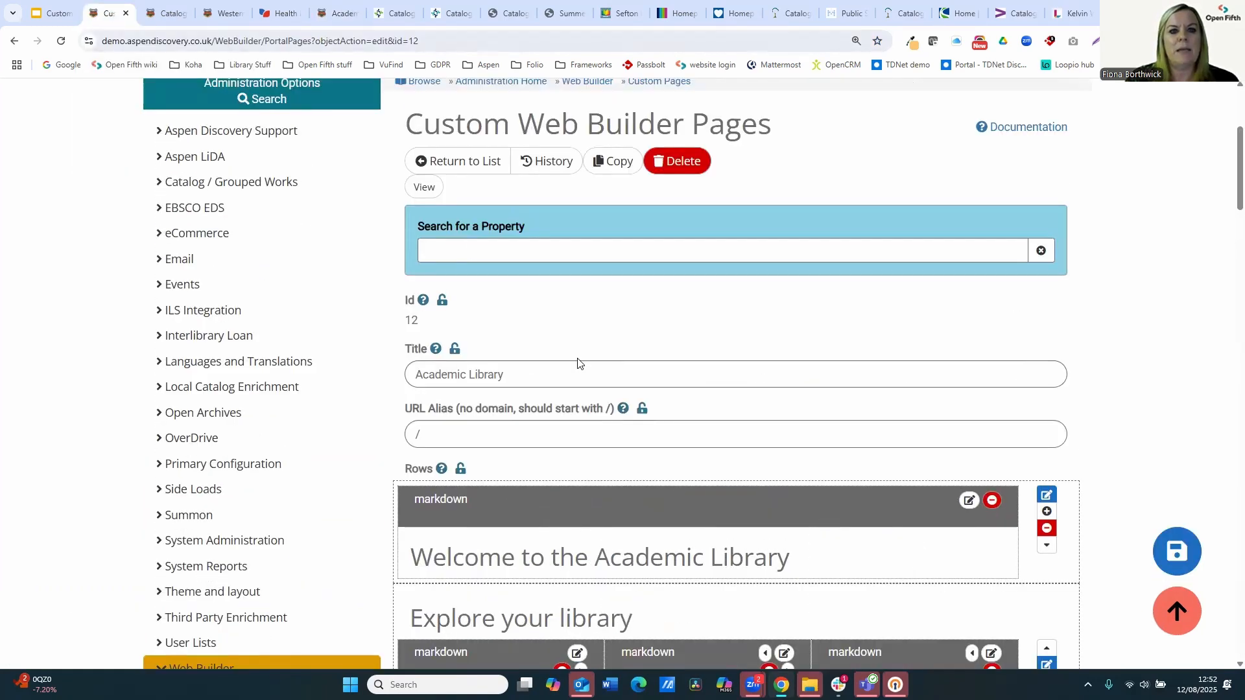
{"action": "scroll", "coordinate": [592, 387], "scroll_direction": "down", "scroll_amount": 3}
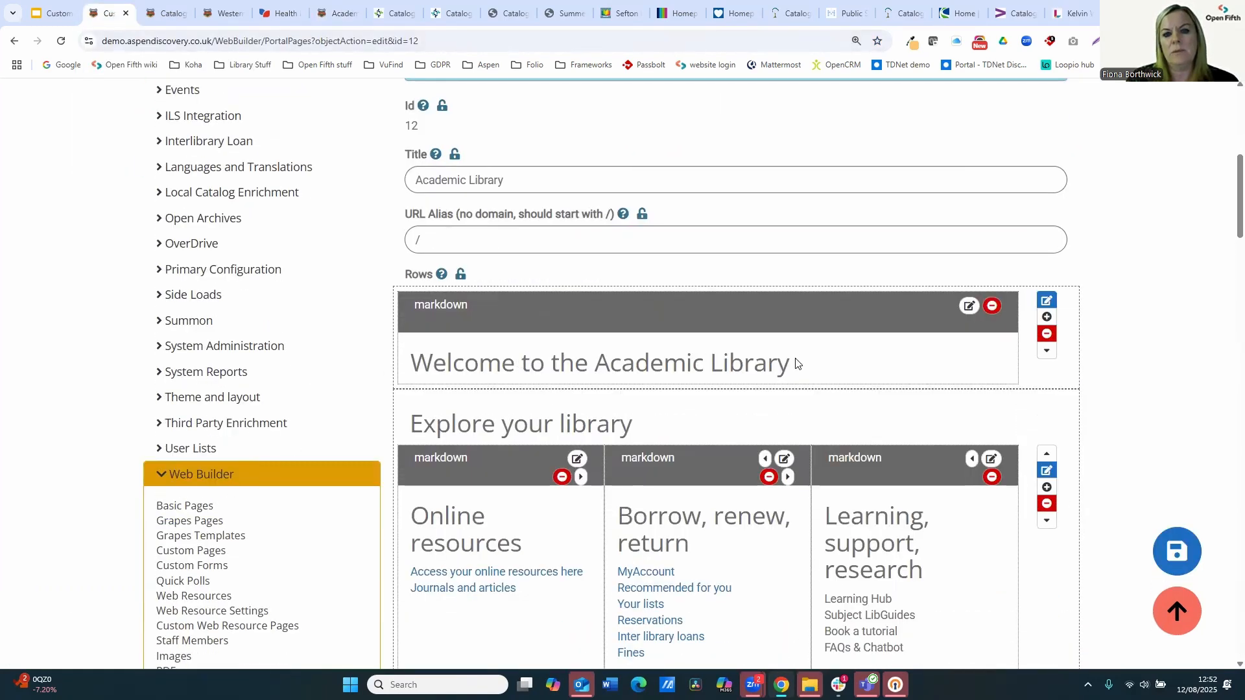
{"action": "scroll", "coordinate": [596, 533], "scroll_direction": "down", "scroll_amount": 13}
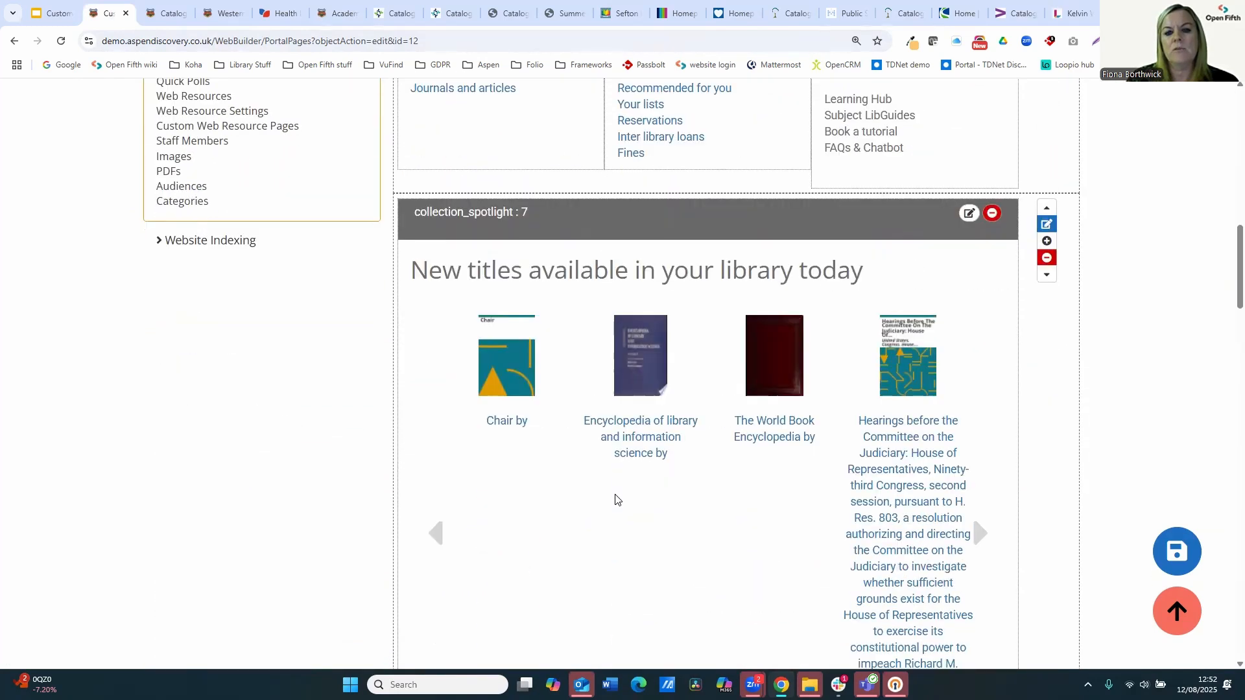
{"action": "scroll", "coordinate": [631, 519], "scroll_direction": "down", "scroll_amount": 14}
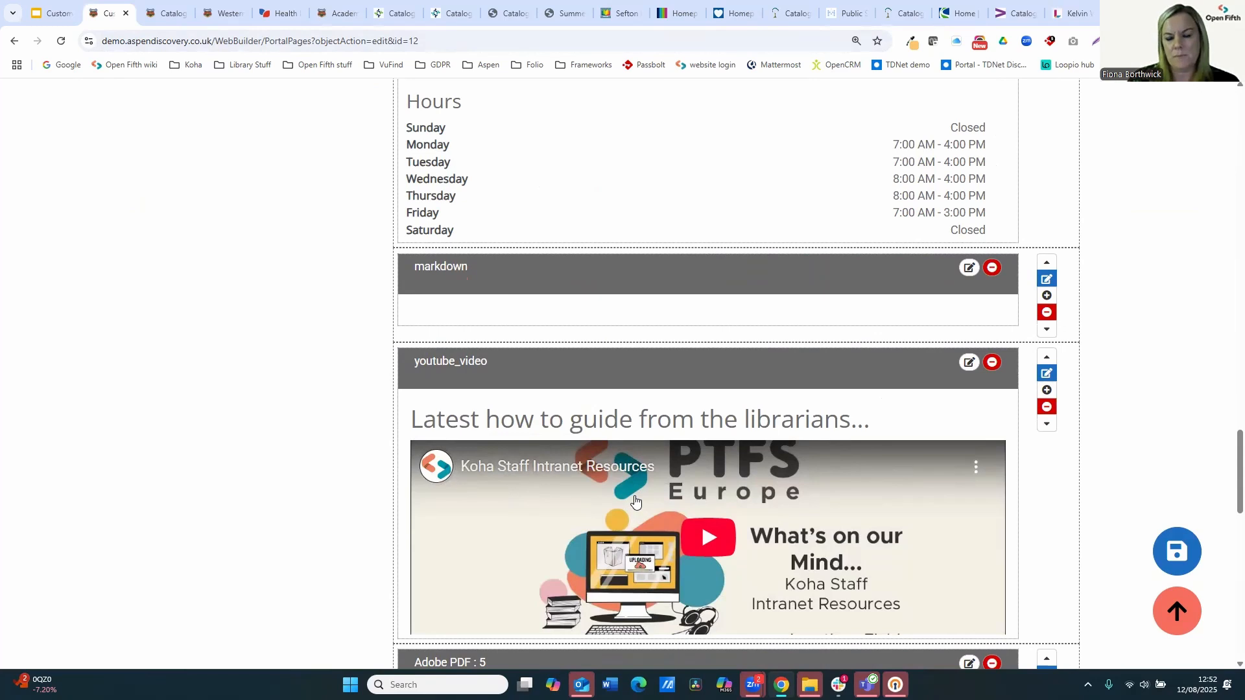
{"action": "scroll", "coordinate": [629, 526], "scroll_direction": "up", "scroll_amount": 1}
{"action": "scroll", "coordinate": [629, 526], "scroll_direction": "up", "scroll_amount": 10}
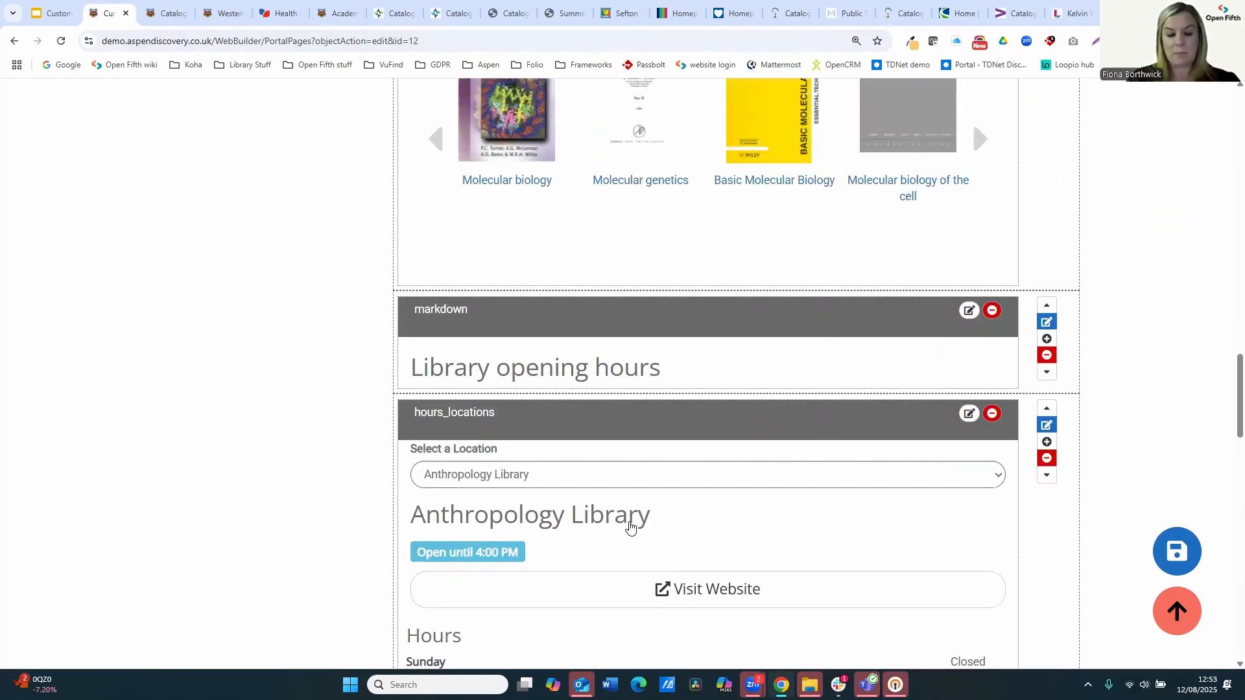
{"action": "scroll", "coordinate": [108, 354], "scroll_direction": "up", "scroll_amount": 13}
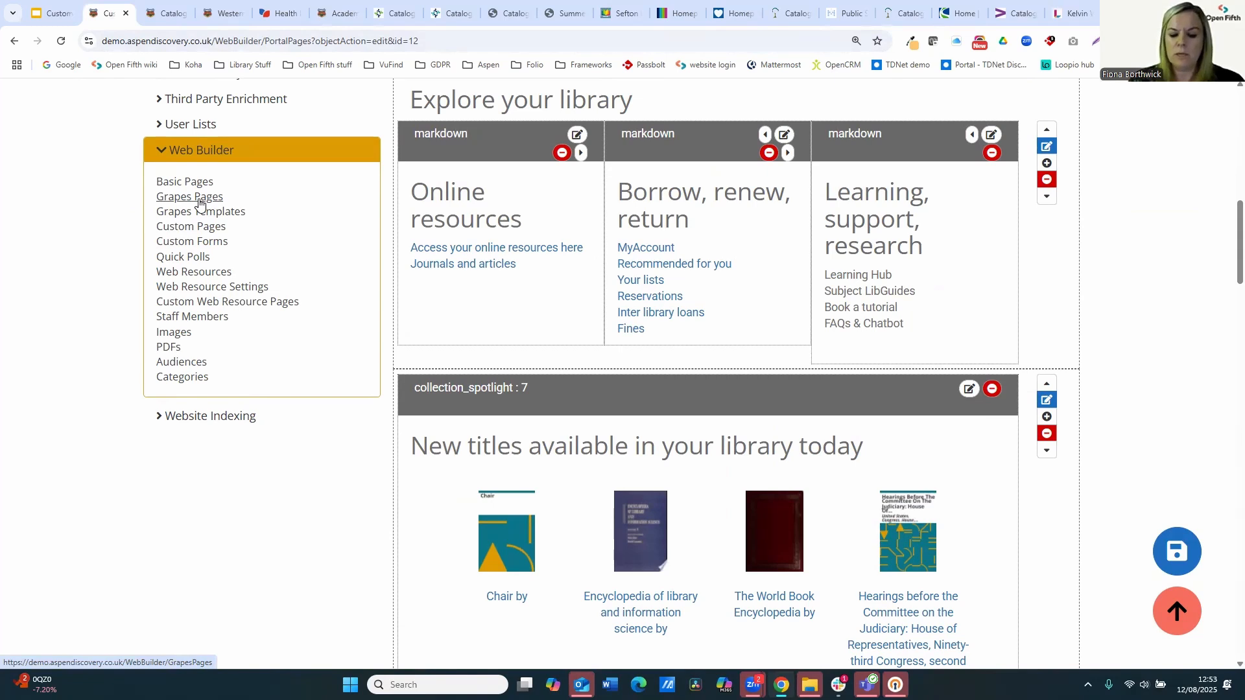
- Open Web Builder's Grapes Pages list and look over the pages, their aliases, templates and available actions
{"action": "left_click", "coordinate": [200, 203]}
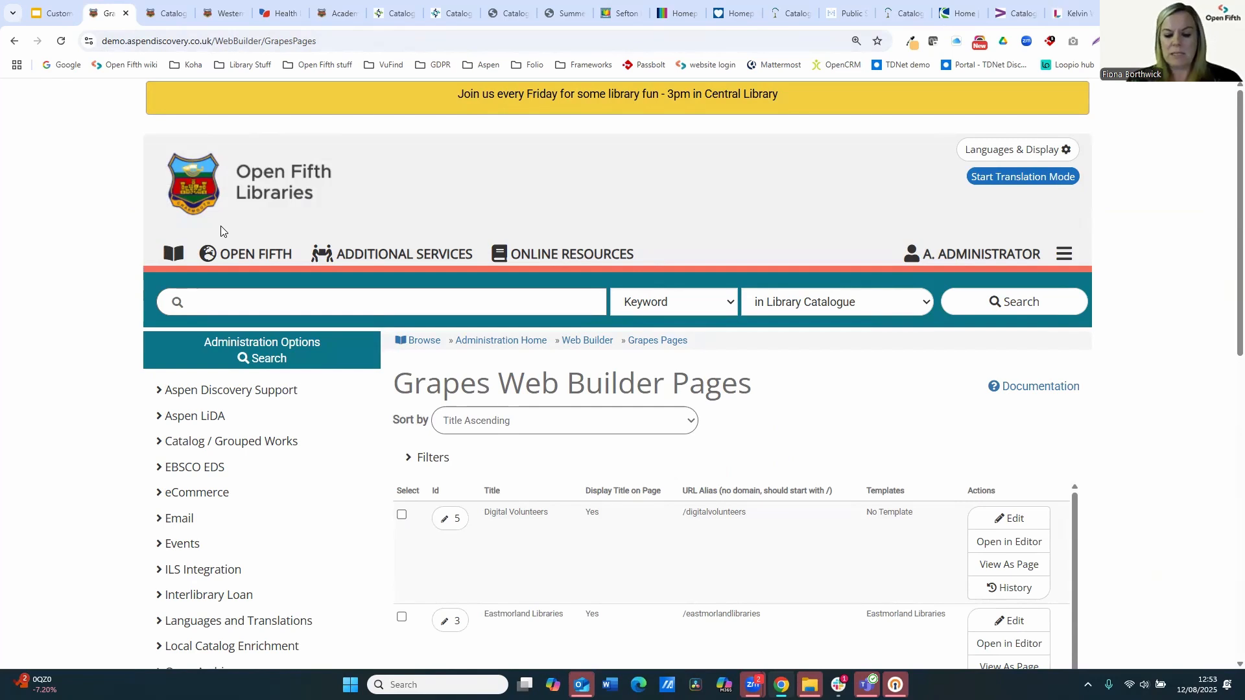
{"action": "scroll", "coordinate": [542, 472], "scroll_direction": "down", "scroll_amount": 1}
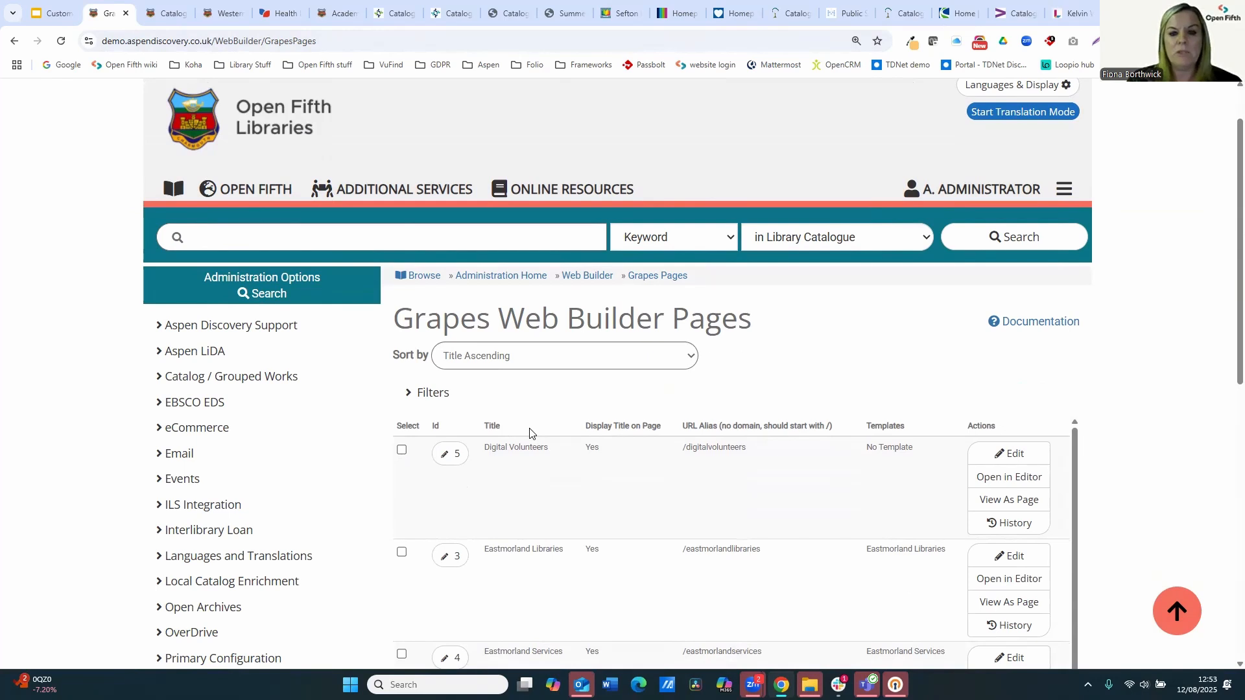
{"action": "scroll", "coordinate": [530, 433], "scroll_direction": "down", "scroll_amount": 1}
{"action": "scroll", "coordinate": [680, 532], "scroll_direction": "down", "scroll_amount": 2}
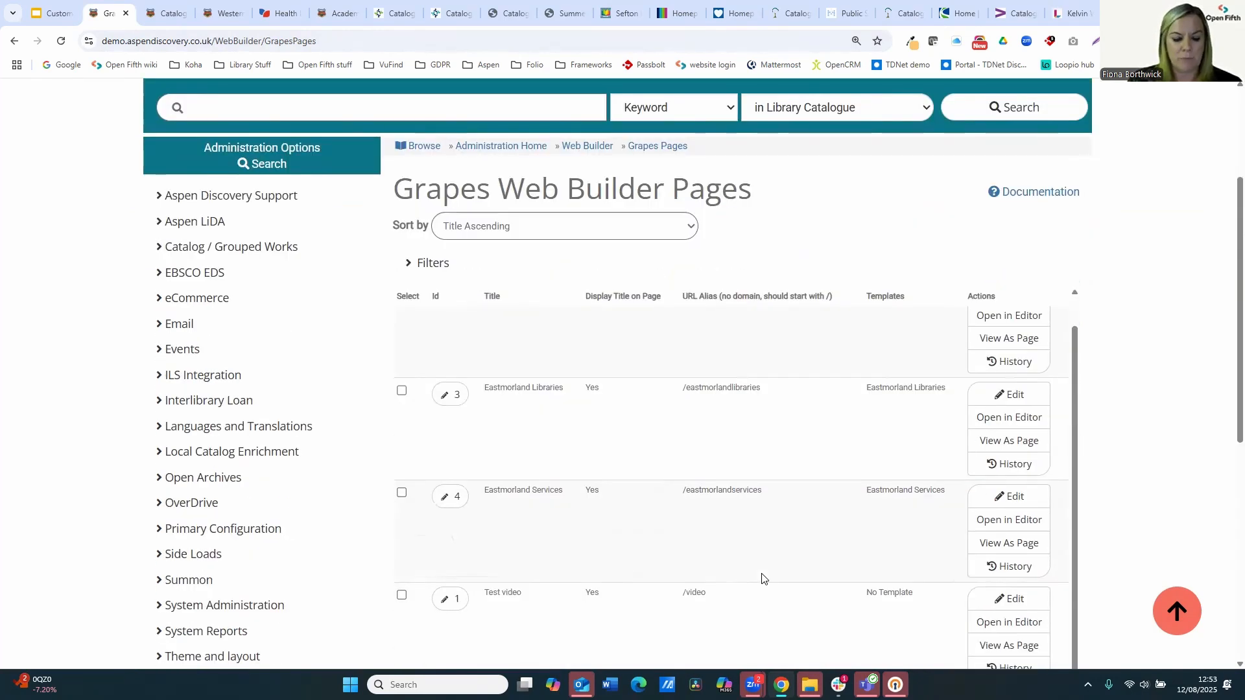
{"action": "scroll", "coordinate": [668, 525], "scroll_direction": "down", "scroll_amount": 2}
{"action": "scroll", "coordinate": [667, 528], "scroll_direction": "up", "scroll_amount": 3}
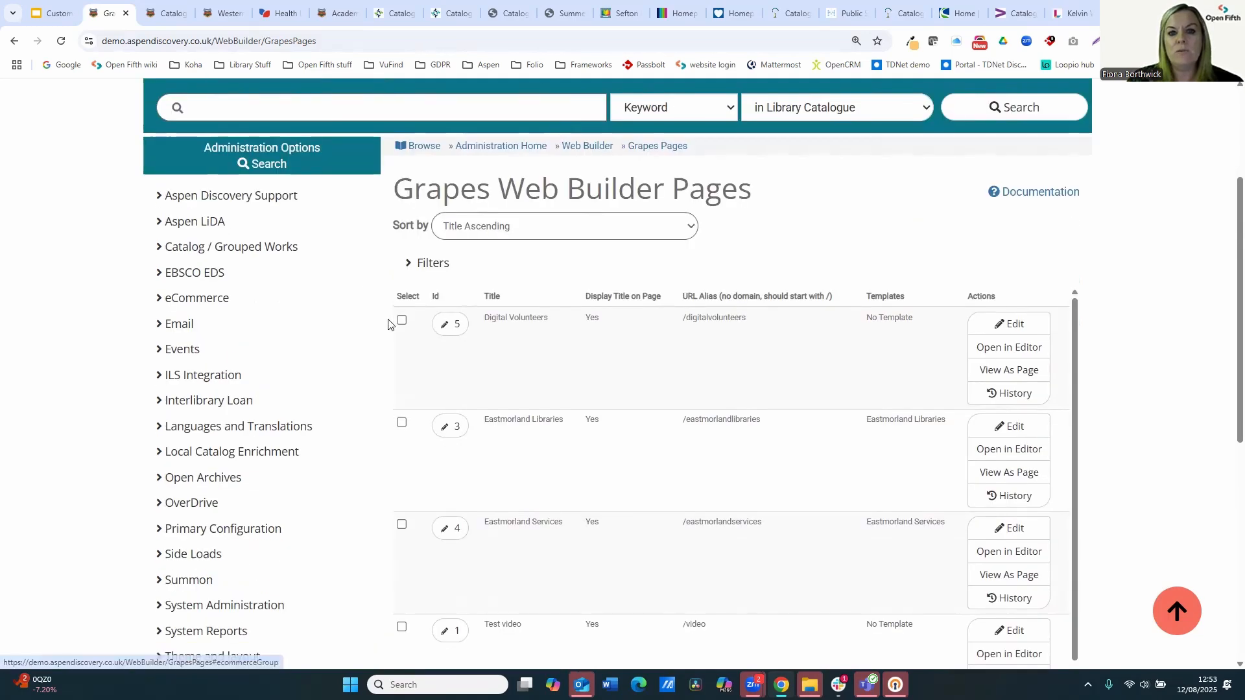
- Open the Digital Volunteers Grapes page for editing and launch its visual page editor
{"action": "left_click", "coordinate": [444, 324]}
{"action": "scroll", "coordinate": [613, 433], "scroll_direction": "down", "scroll_amount": 6}
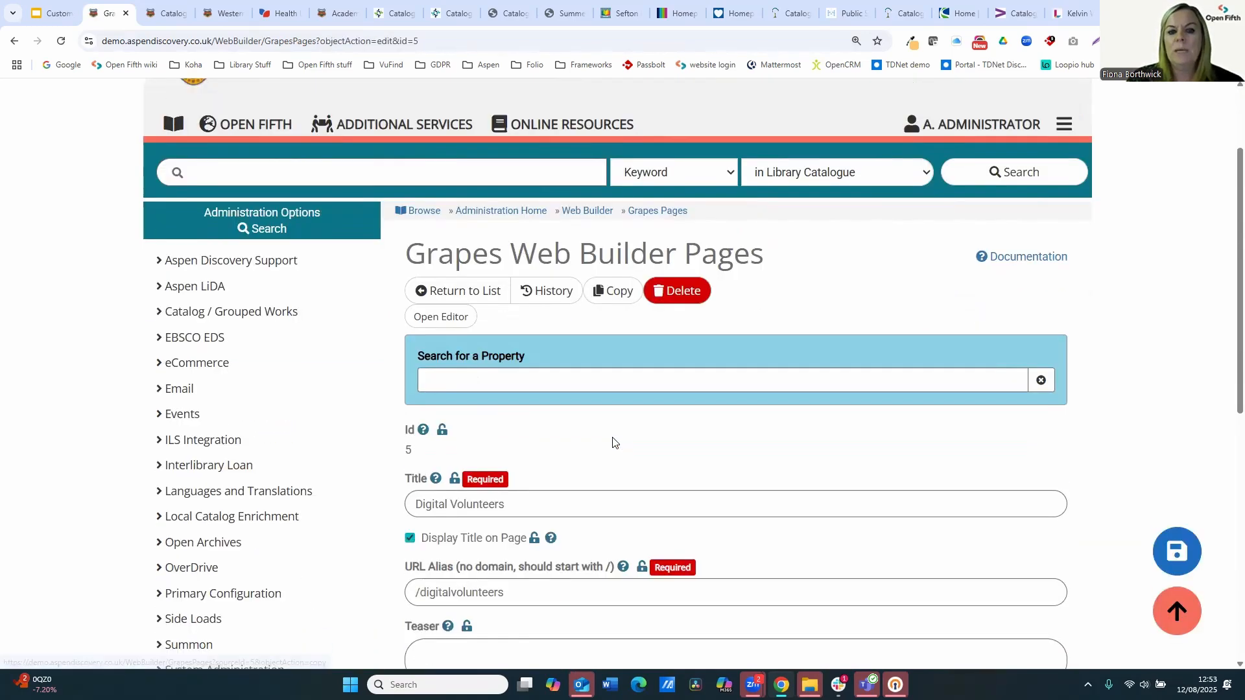
{"action": "scroll", "coordinate": [514, 250], "scroll_direction": "up", "scroll_amount": 2}
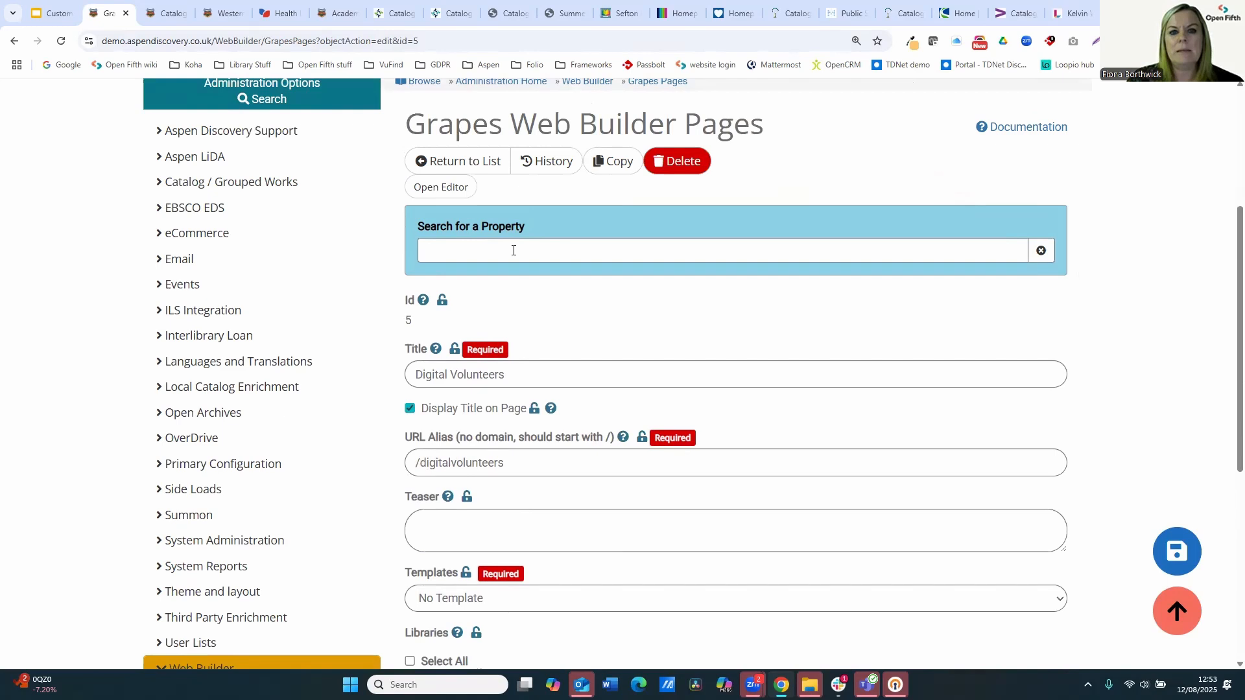
{"action": "left_click", "coordinate": [439, 189]}
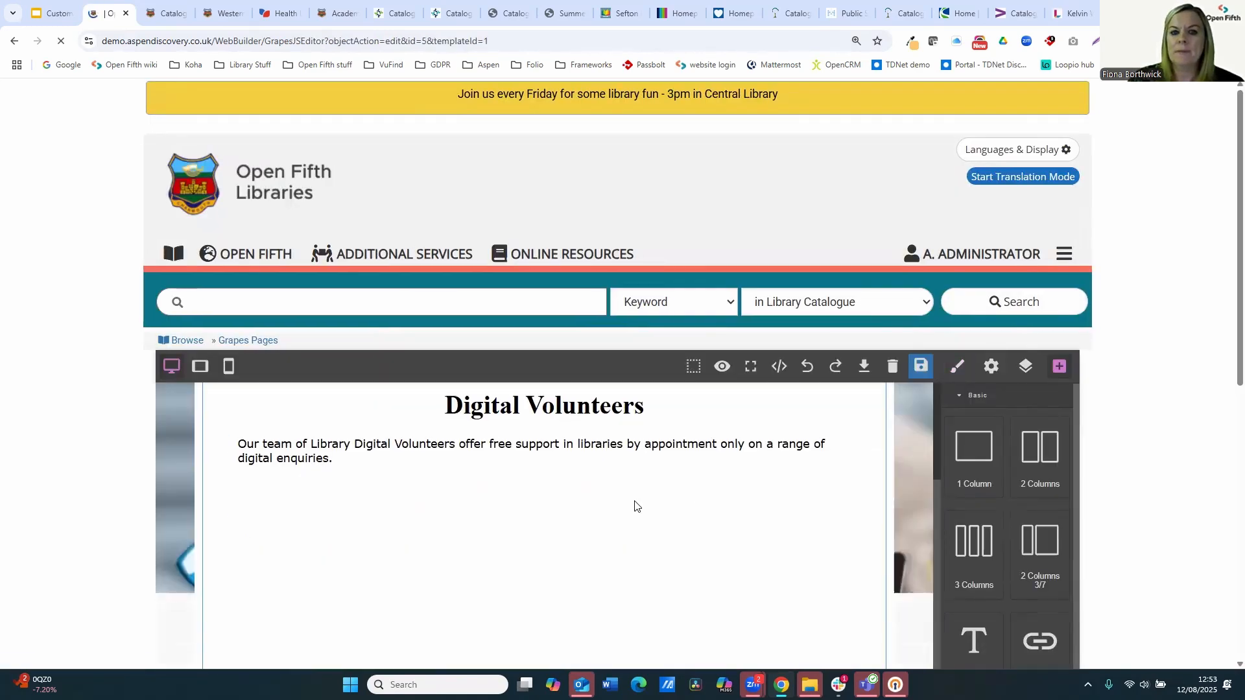
- Examine the Digital Volunteers page's text, embedded video and links, along with the blocks the visual editor offers
{"action": "scroll", "coordinate": [181, 454], "scroll_direction": "down", "scroll_amount": 1}
{"action": "scroll", "coordinate": [453, 485], "scroll_direction": "down", "scroll_amount": 1}
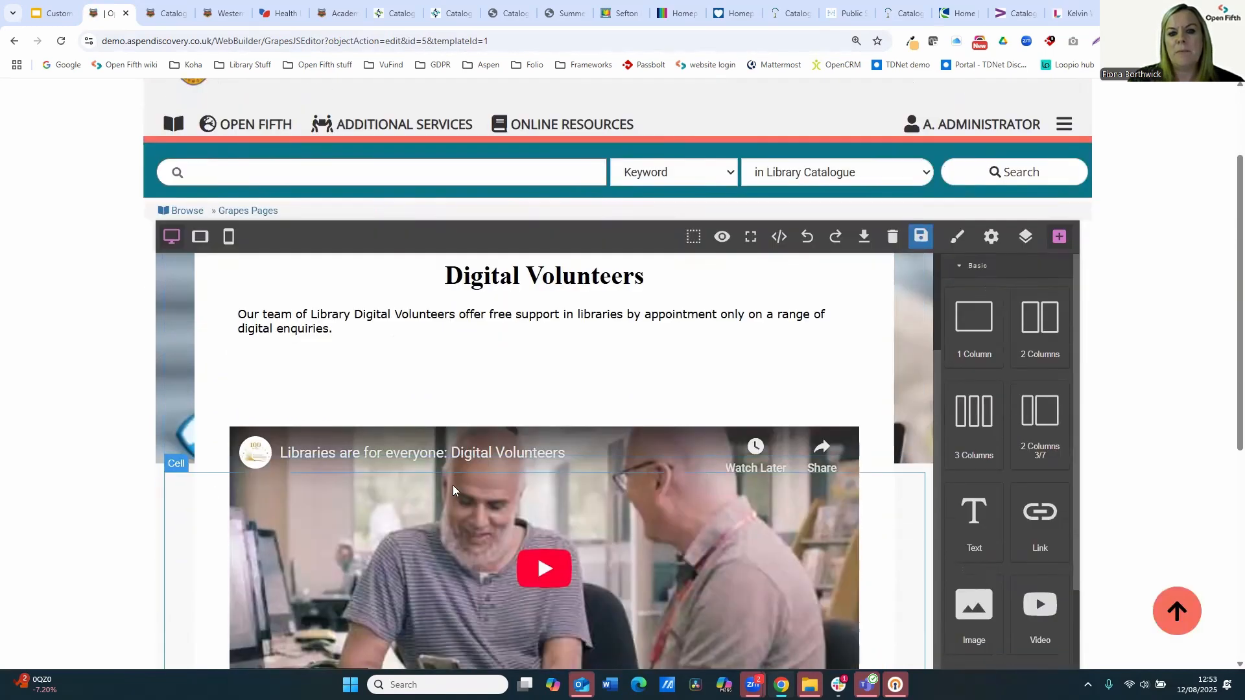
{"action": "scroll", "coordinate": [617, 468], "scroll_direction": "down", "scroll_amount": 2}
{"action": "scroll", "coordinate": [626, 477], "scroll_direction": "down", "scroll_amount": 1}
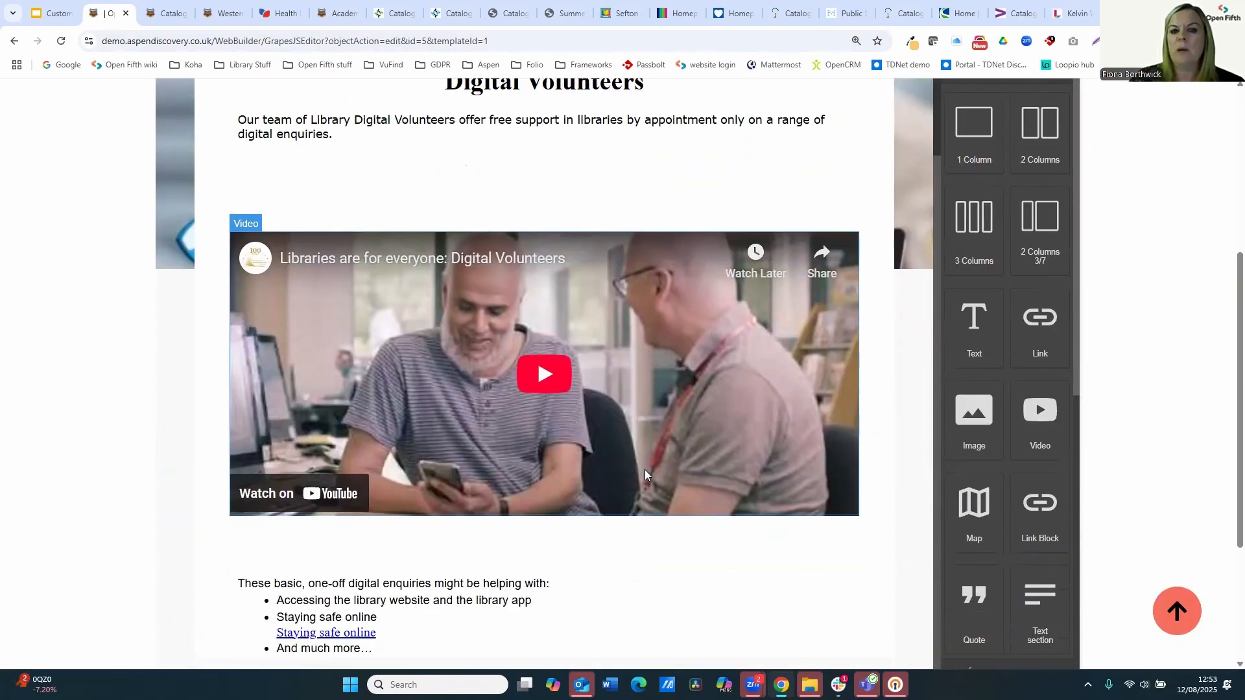
{"action": "scroll", "coordinate": [627, 463], "scroll_direction": "down", "scroll_amount": 2}
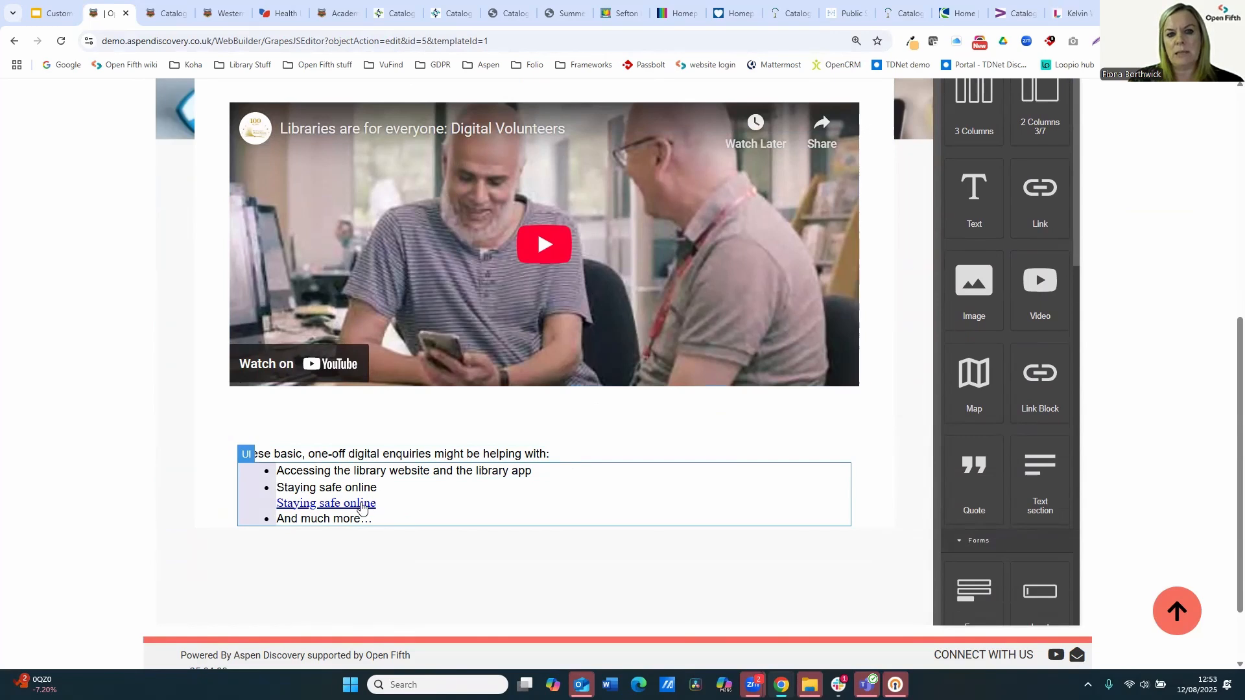
{"action": "scroll", "coordinate": [445, 153], "scroll_direction": "up", "scroll_amount": 2}
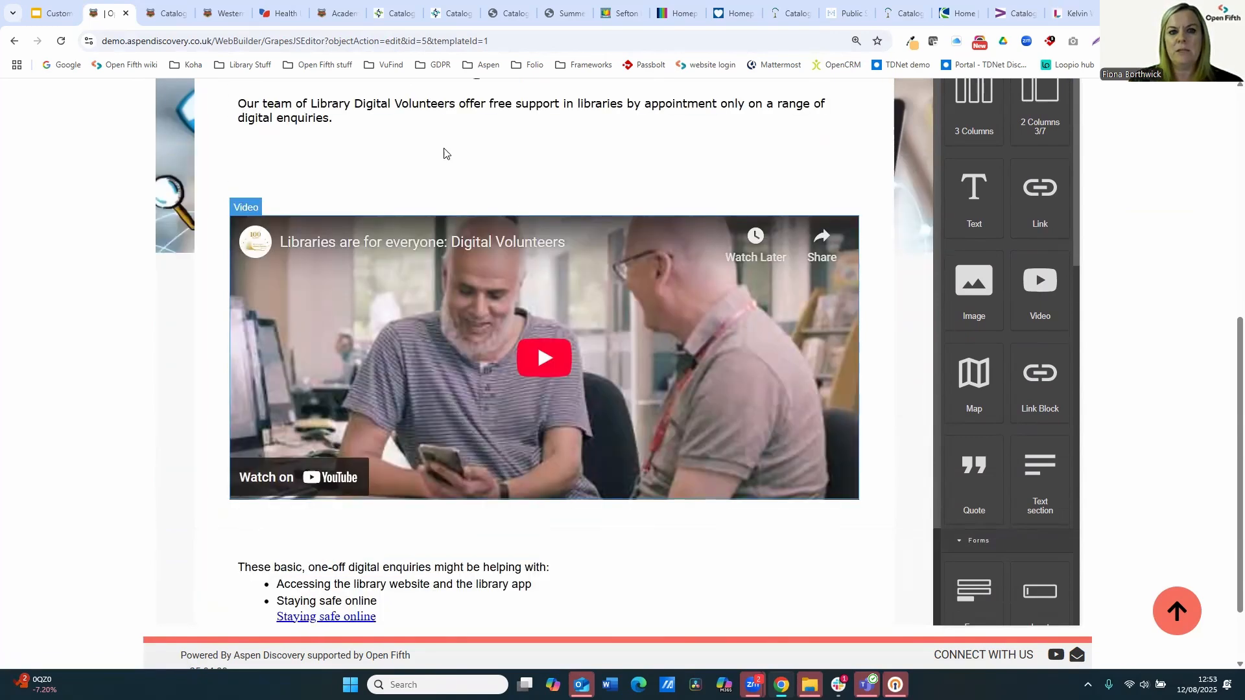
{"action": "scroll", "coordinate": [444, 153], "scroll_direction": "up", "scroll_amount": 1}
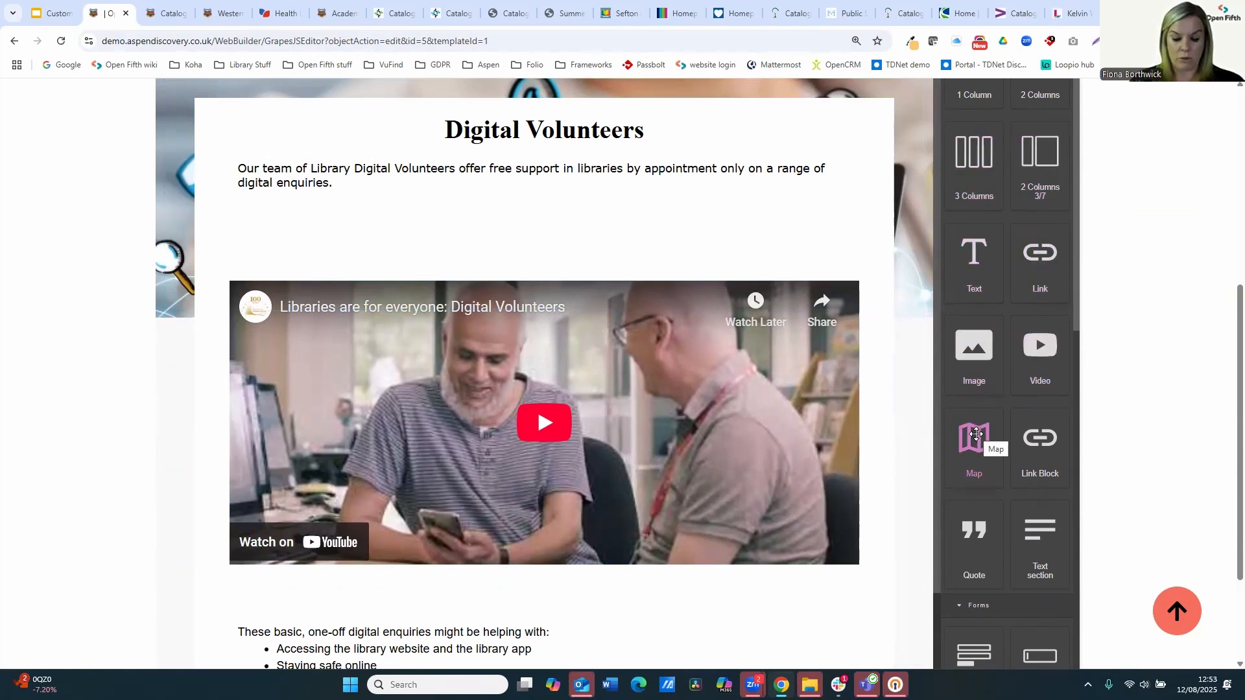
{"action": "scroll", "coordinate": [647, 240], "scroll_direction": "up", "scroll_amount": 5}
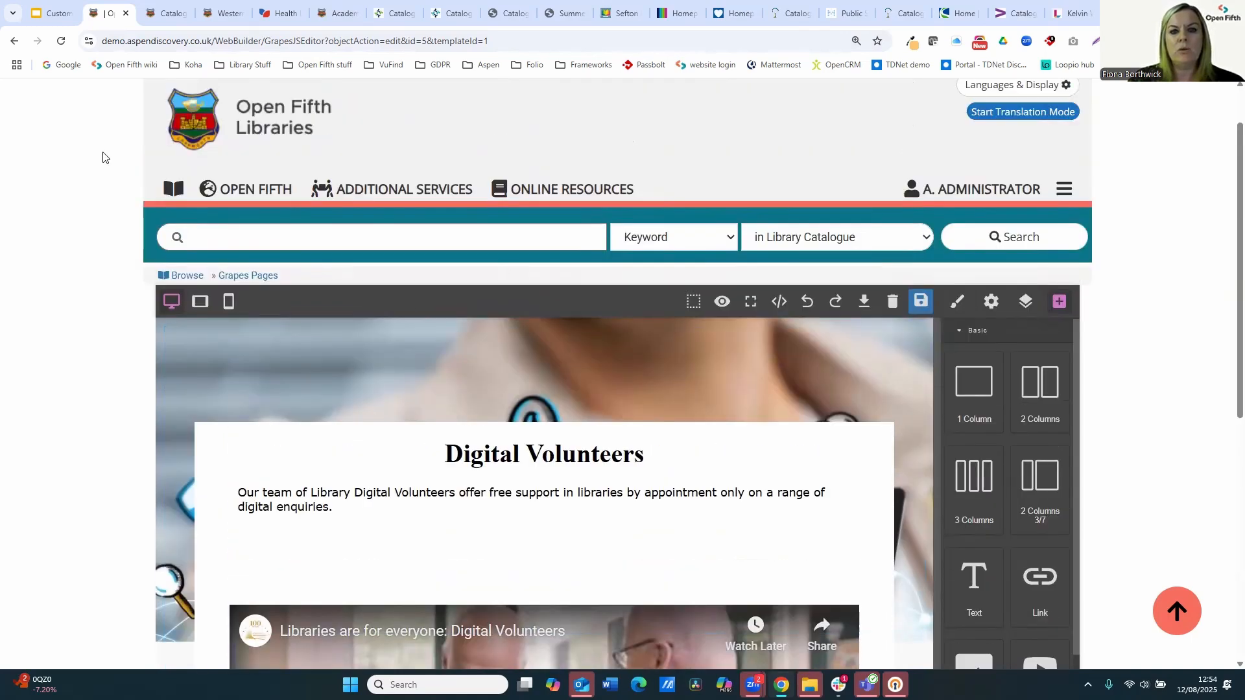
- Return to the Grapes Pages list and open the Eastmorland Services page in the visual editor
{"action": "left_click", "coordinate": [248, 276]}
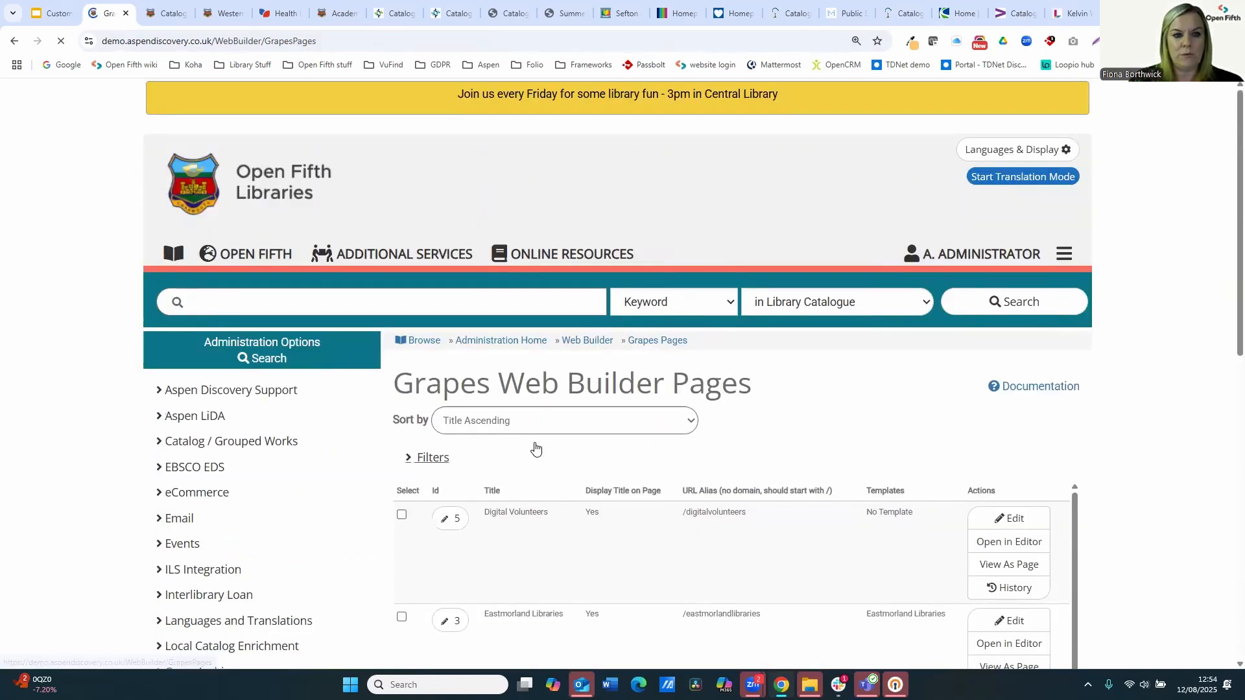
{"action": "scroll", "coordinate": [504, 580], "scroll_direction": "down", "scroll_amount": 1}
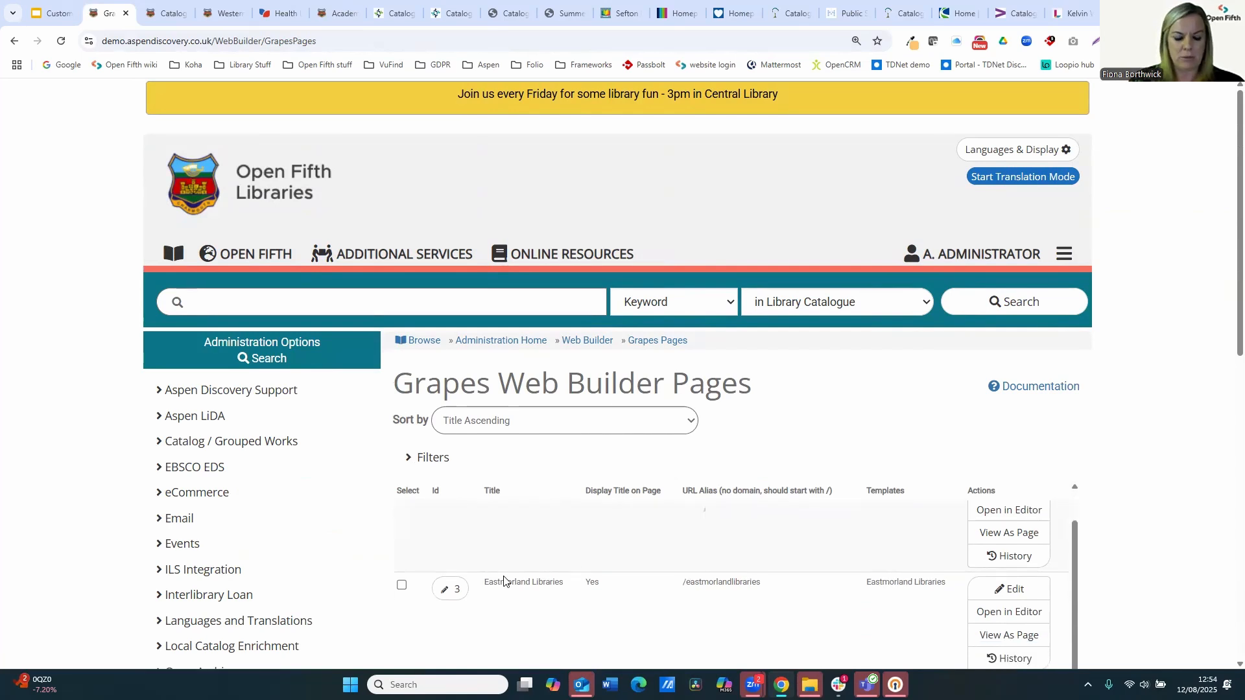
{"action": "scroll", "coordinate": [648, 584], "scroll_direction": "down", "scroll_amount": 3}
{"action": "left_click", "coordinate": [451, 497]}
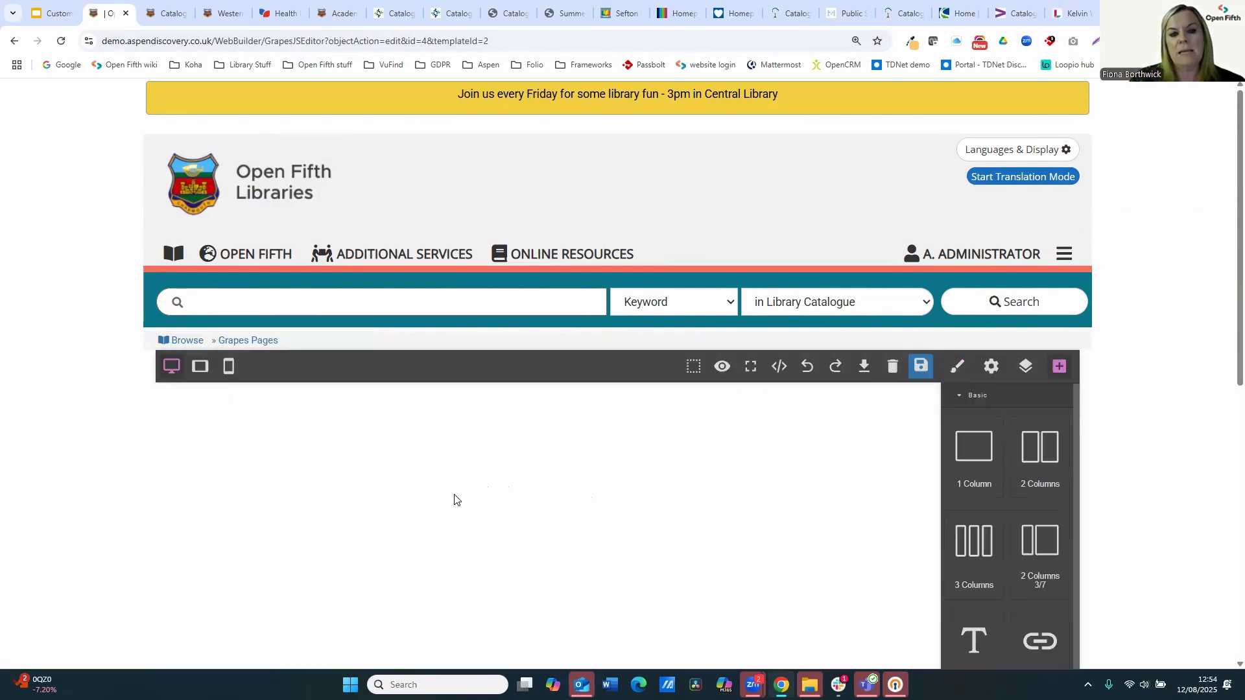
- Examine the Eastmorland Services page's two-column layout of service boxes, links and example placeholder text
{"action": "scroll", "coordinate": [450, 499], "scroll_direction": "down", "scroll_amount": 3}
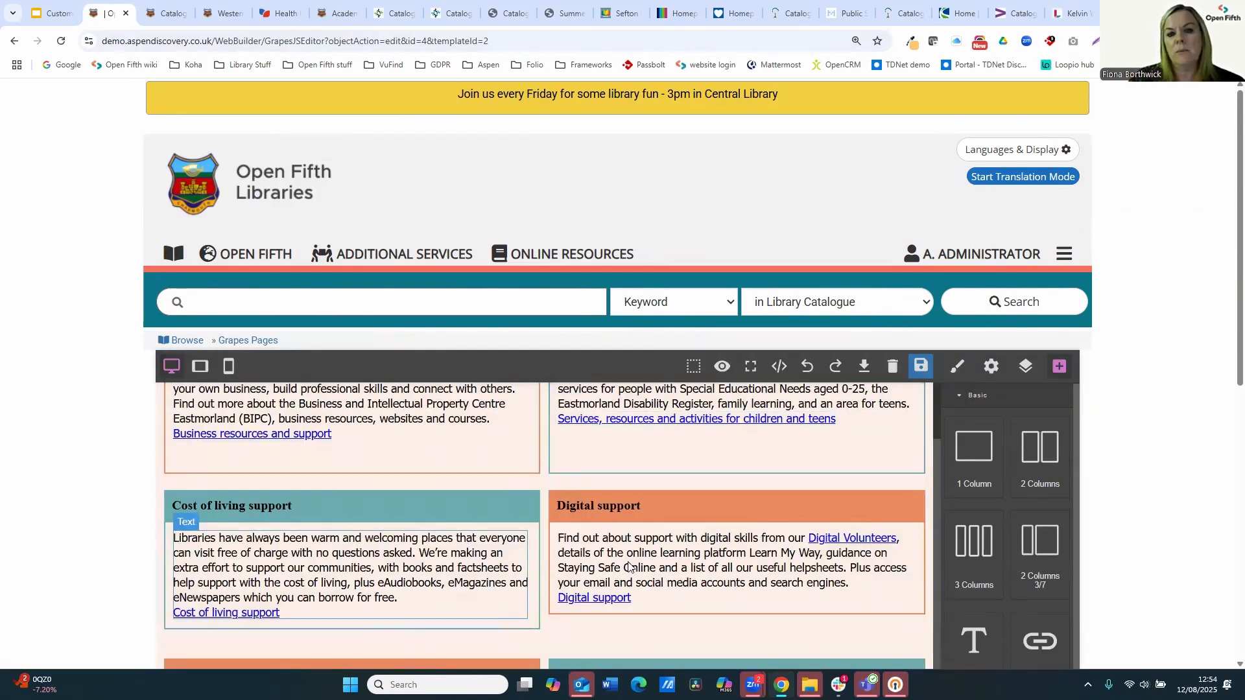
{"action": "scroll", "coordinate": [635, 597], "scroll_direction": "down", "scroll_amount": 1}
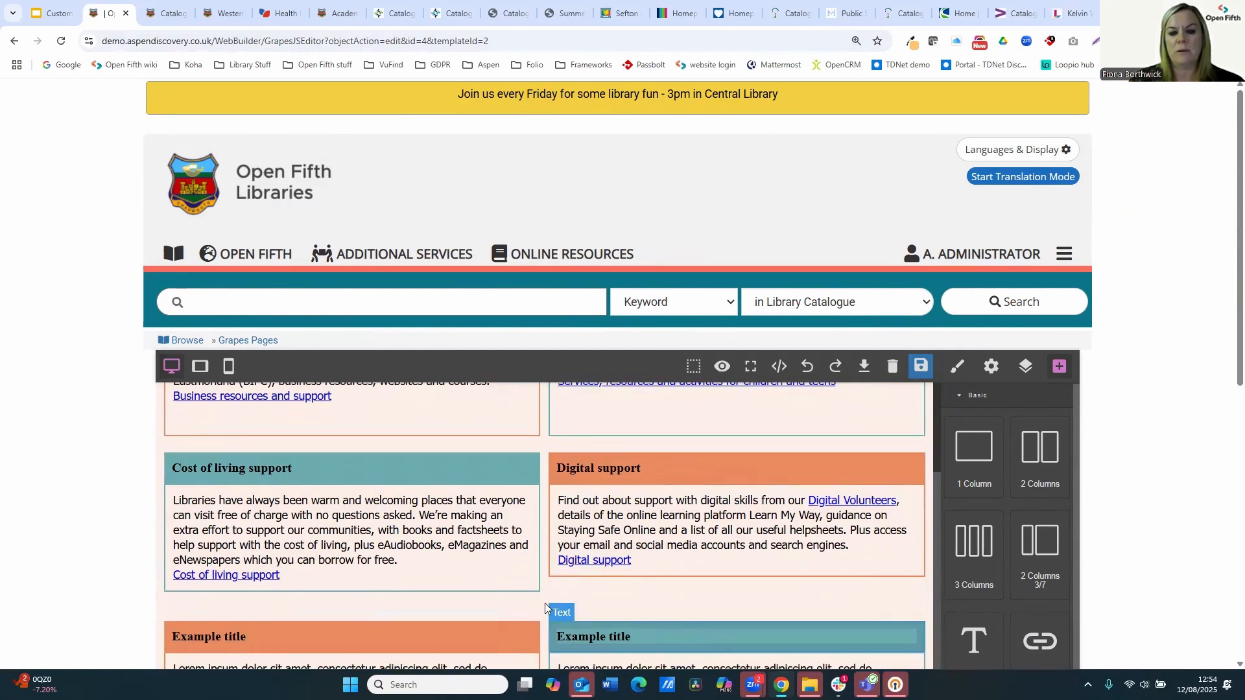
{"action": "scroll", "coordinate": [603, 603], "scroll_direction": "down", "scroll_amount": 2}
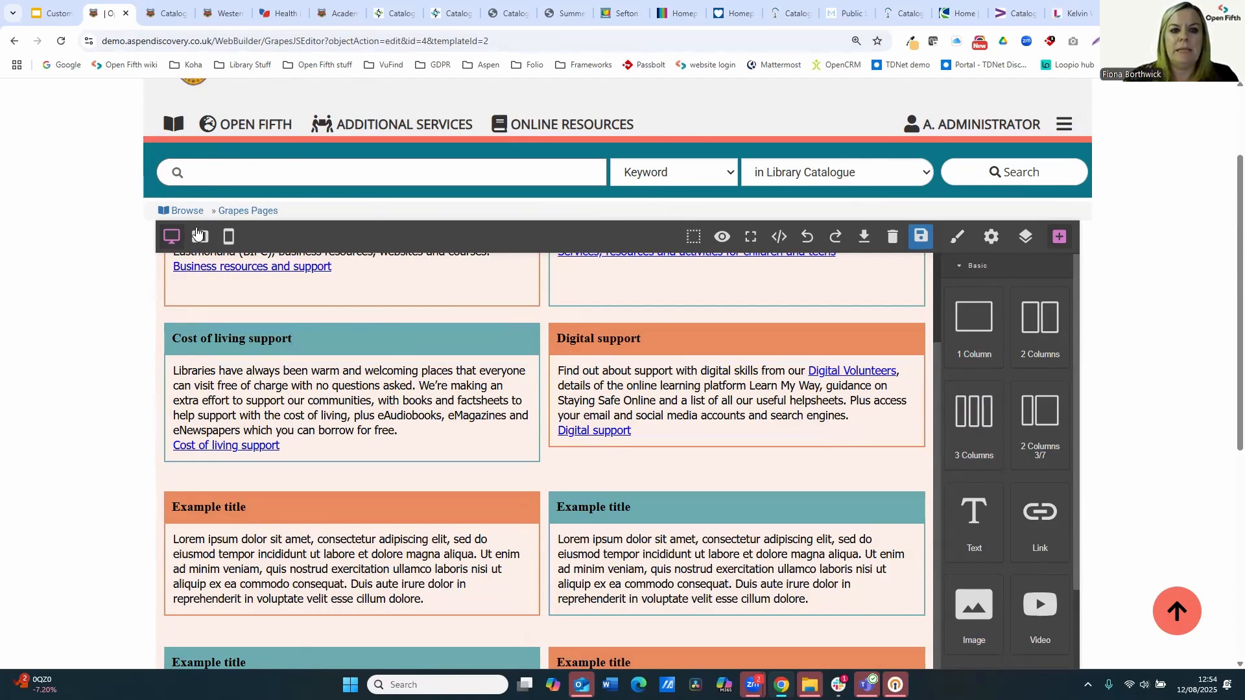
{"action": "scroll", "coordinate": [355, 315], "scroll_direction": "up", "scroll_amount": 2}
{"action": "scroll", "coordinate": [832, 262], "scroll_direction": "up", "scroll_amount": 2}
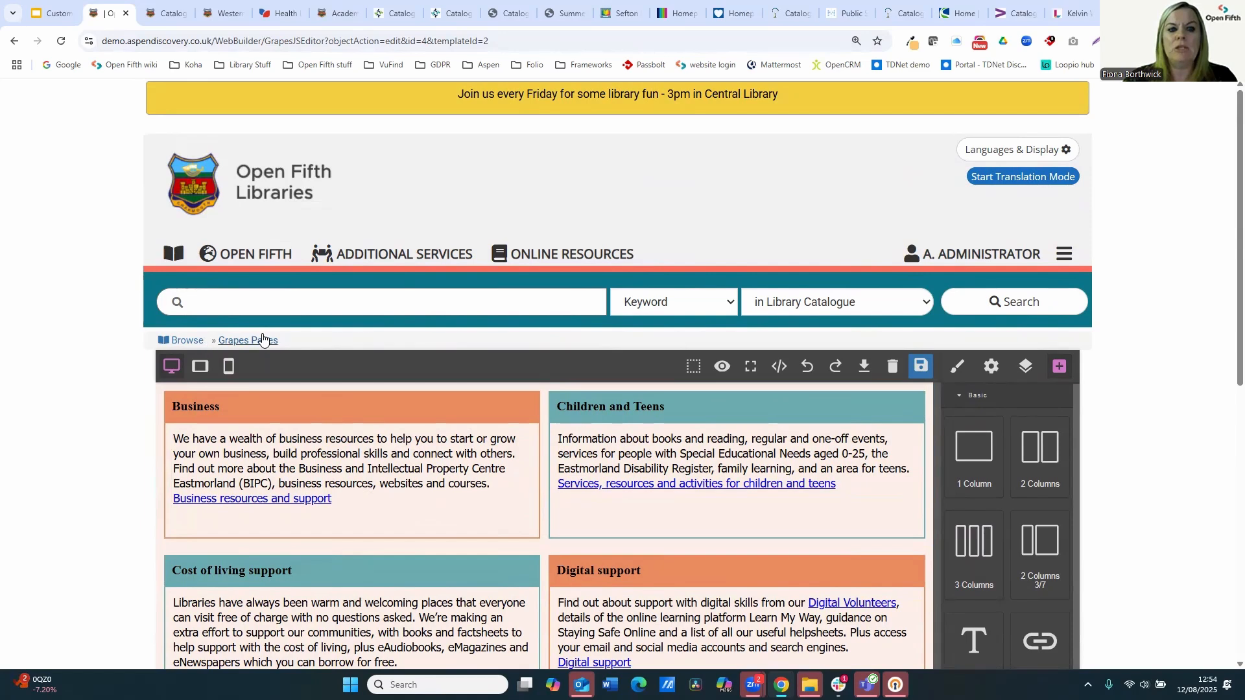
- Go to Administration Home, search the settings for "forms" and open Web Builder's Custom Forms list
{"action": "left_click", "coordinate": [1059, 263]}
{"action": "left_click", "coordinate": [955, 303]}
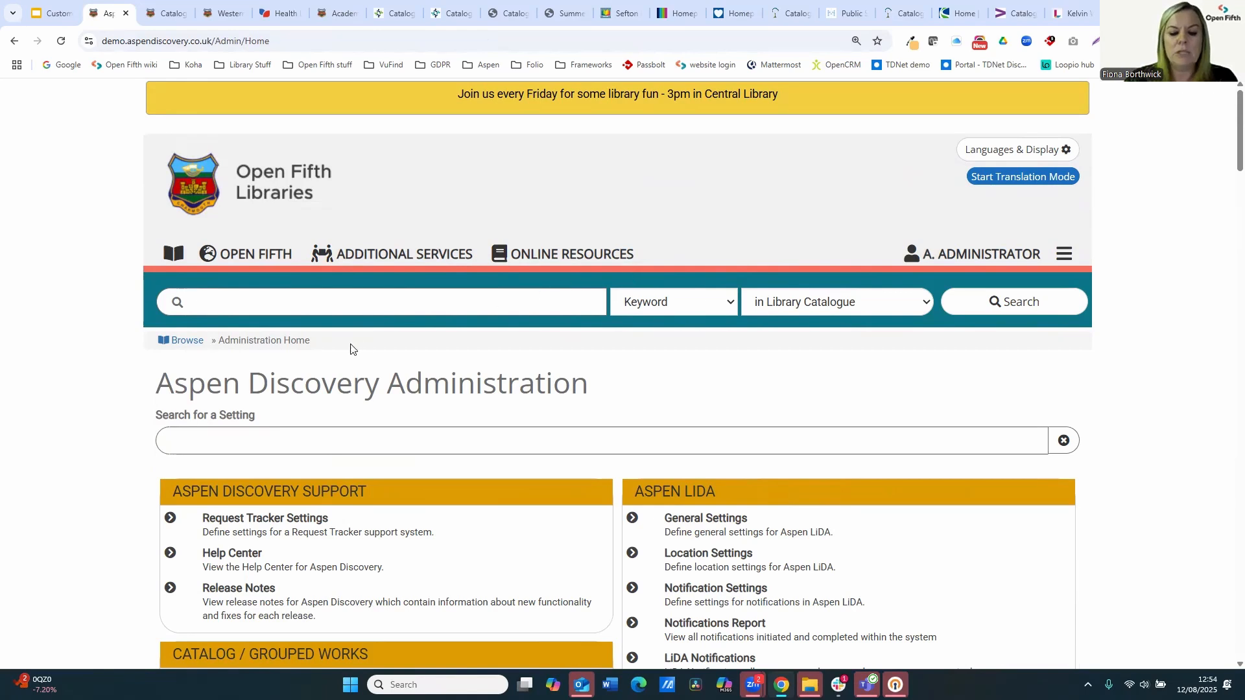
{"action": "left_click", "coordinate": [344, 445]}
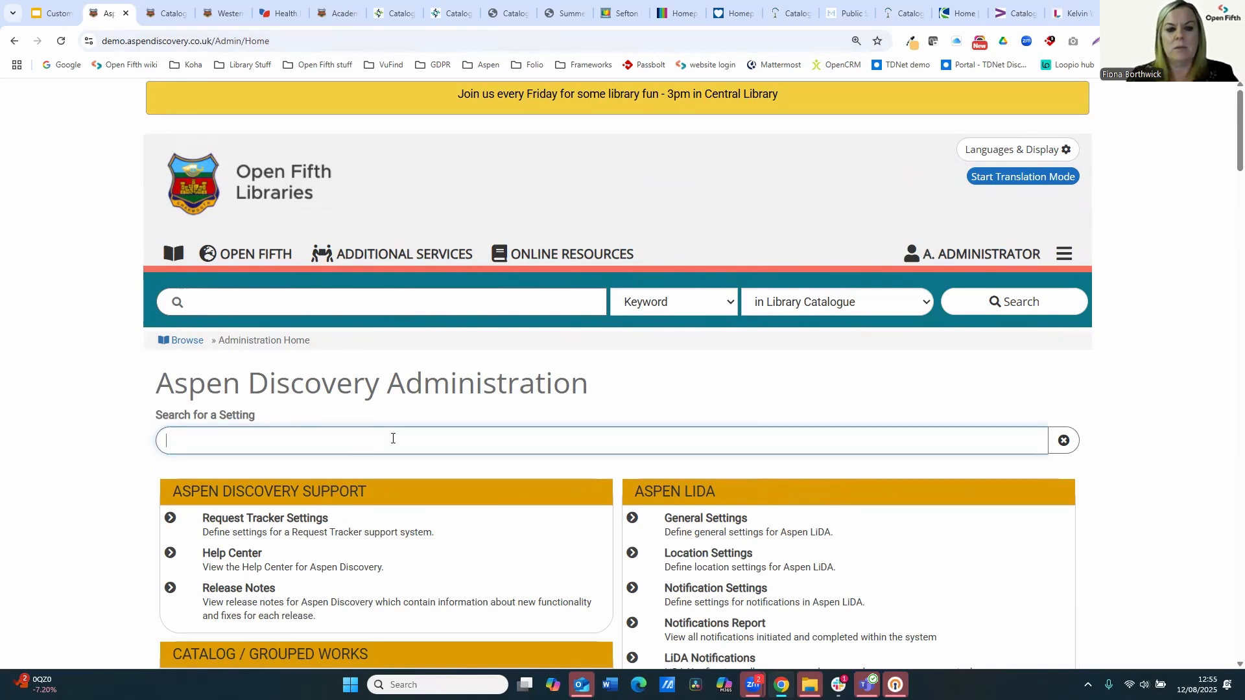
{"action": "type", "text": "forms"}
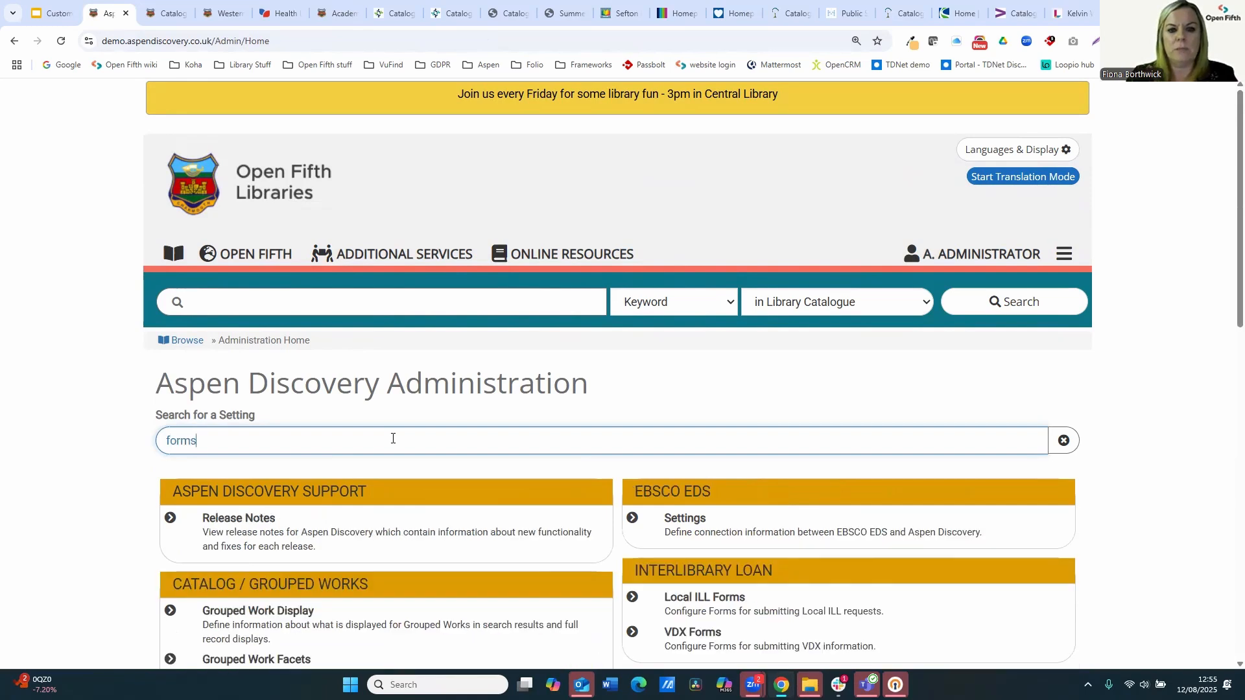
{"action": "left_click", "coordinate": [267, 518]}
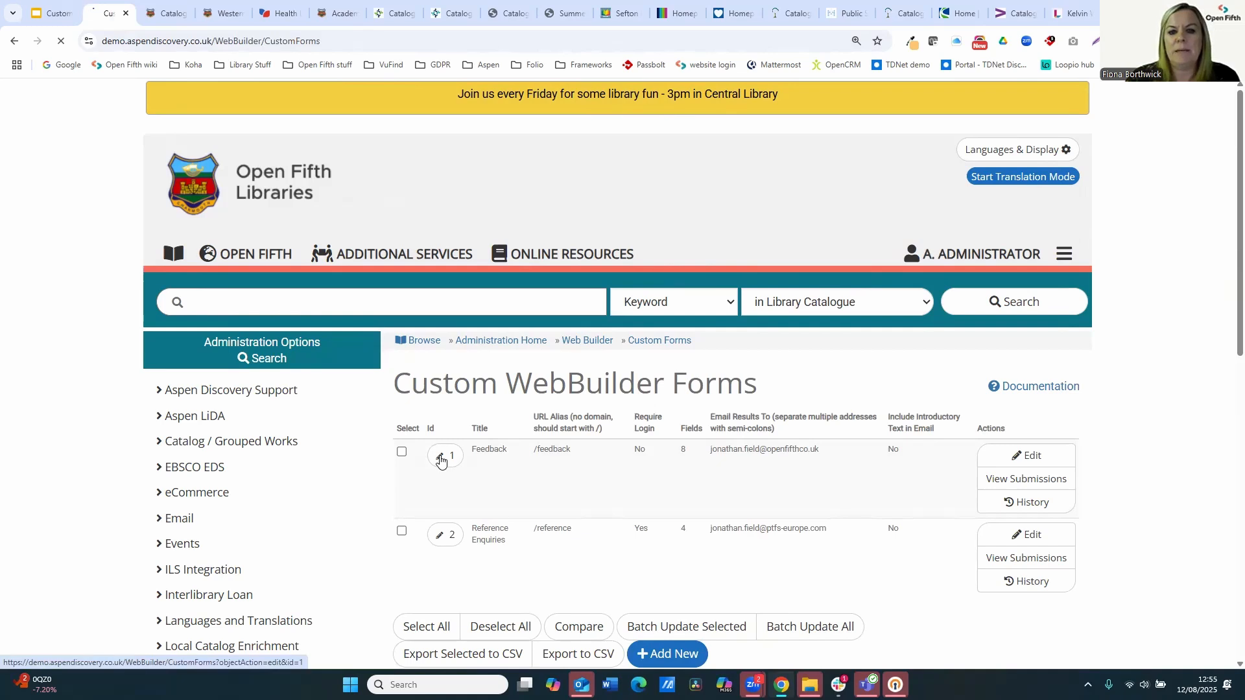
- Open the Feedback custom form for editing and examine its title, URL alias and introductory text
{"action": "left_click", "coordinate": [441, 460]}
{"action": "scroll", "coordinate": [497, 483], "scroll_direction": "down", "scroll_amount": 4}
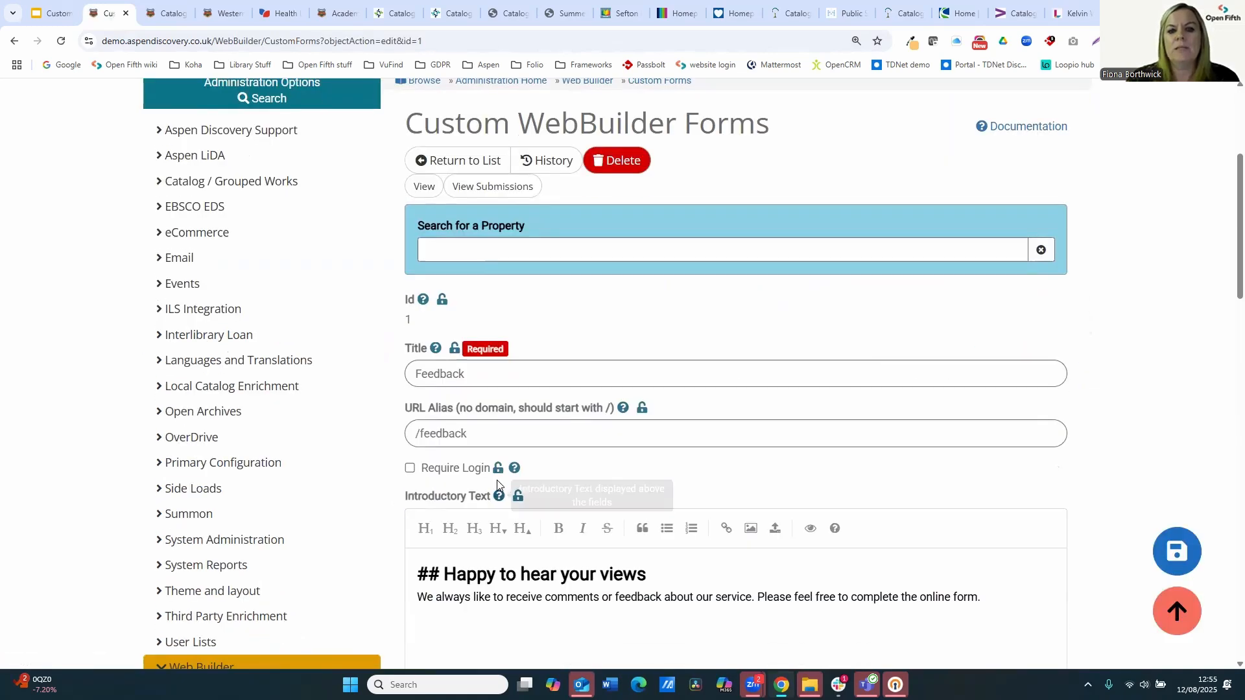
{"action": "left_click", "coordinate": [473, 388]}
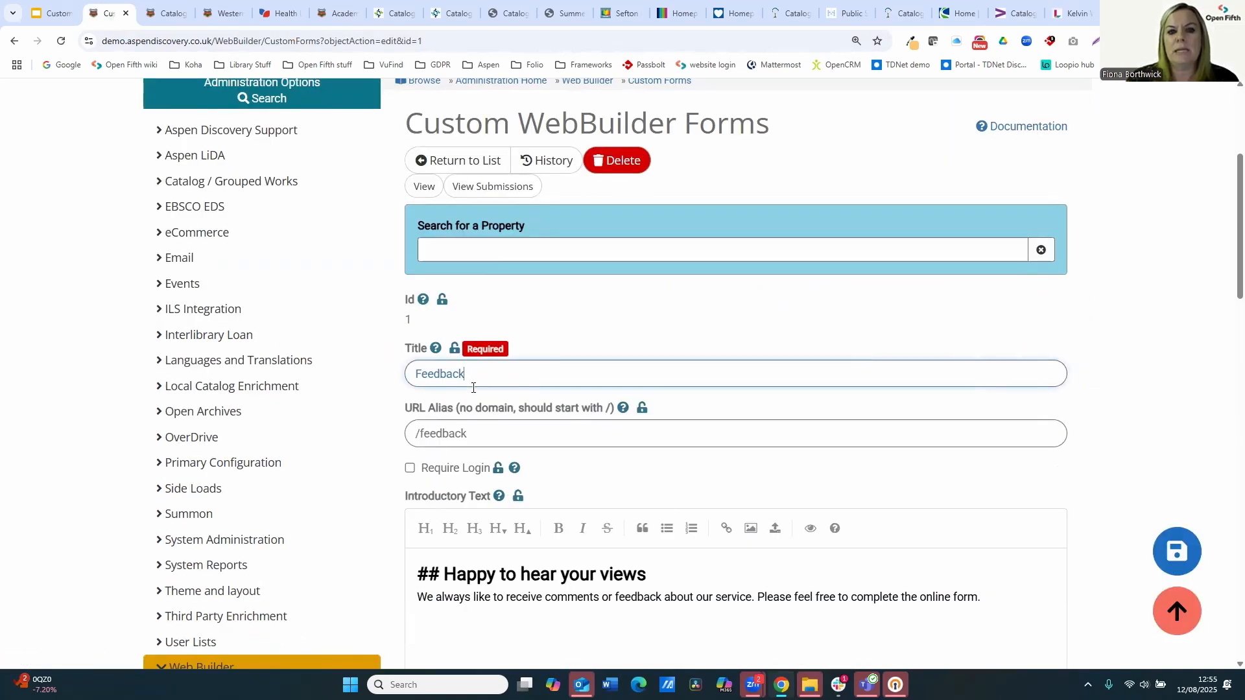
{"action": "left_click", "coordinate": [482, 434]}
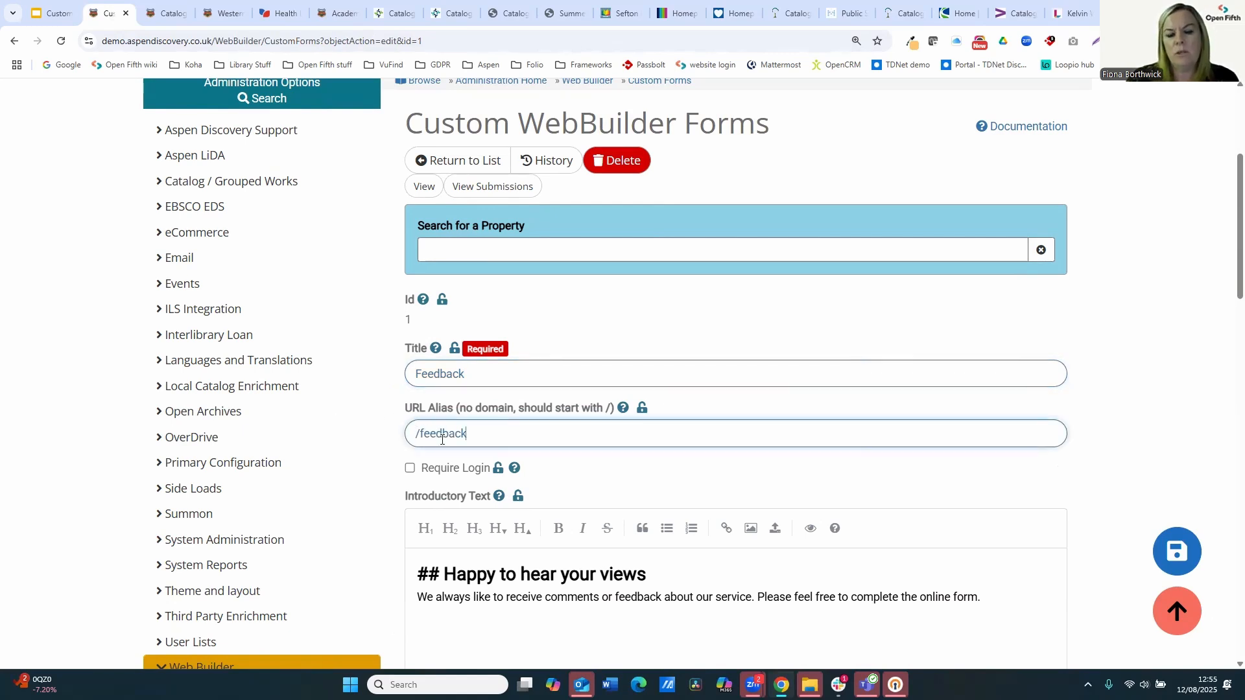
{"action": "scroll", "coordinate": [525, 445], "scroll_direction": "down", "scroll_amount": 2}
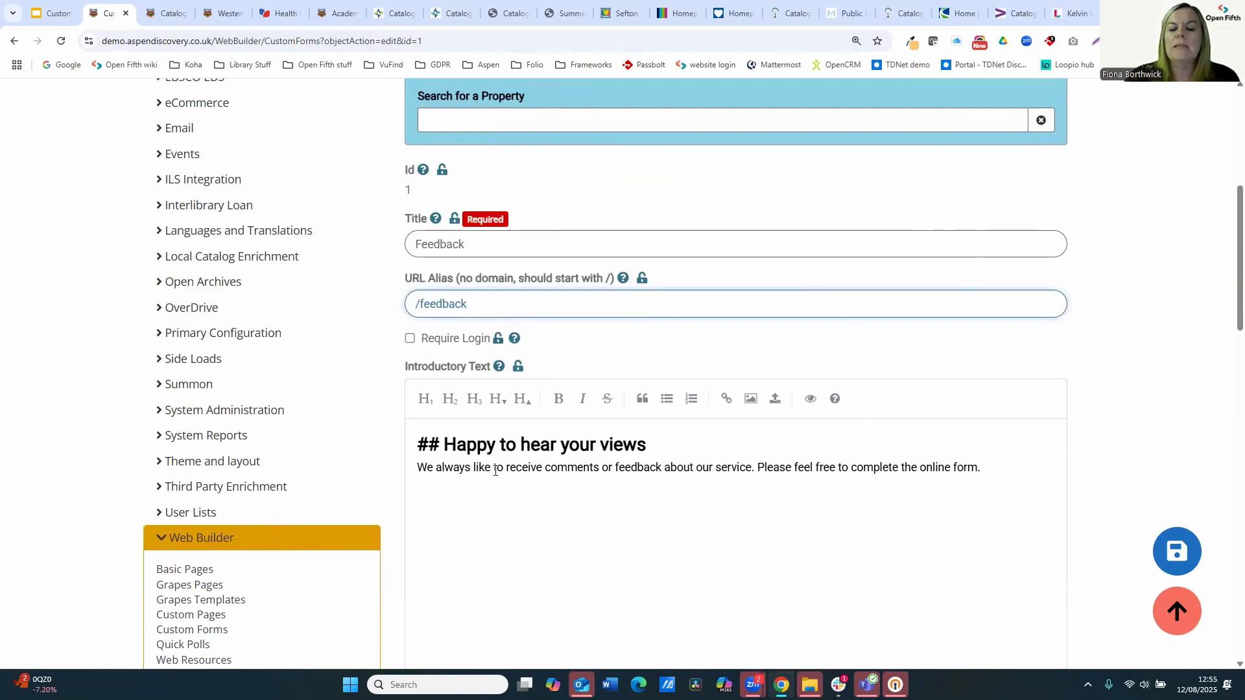
{"action": "left_click_drag", "start_coordinate": [418, 446], "coordinate": [827, 439]}
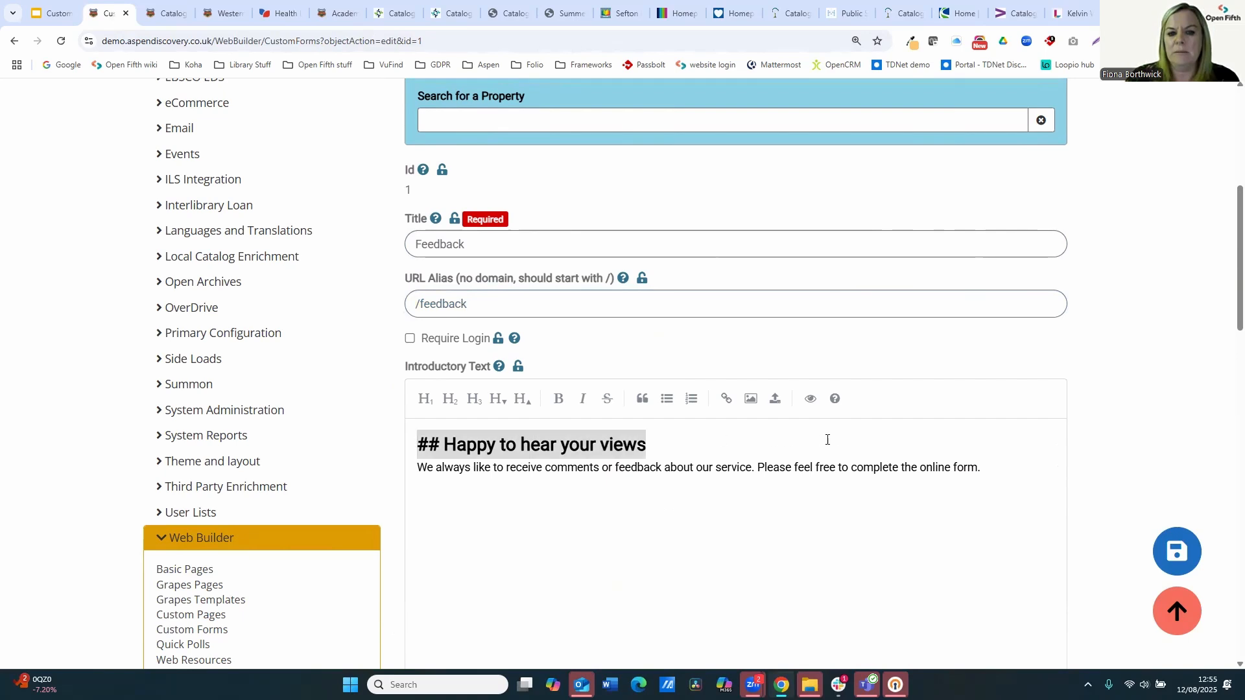
{"action": "left_click_drag", "start_coordinate": [965, 451], "coordinate": [980, 465]}
- Examine the labels, field types and descriptions in the Feedback form's field list, including the cardnumber and student course rows
{"action": "scroll", "coordinate": [955, 516], "scroll_direction": "down", "scroll_amount": 4}
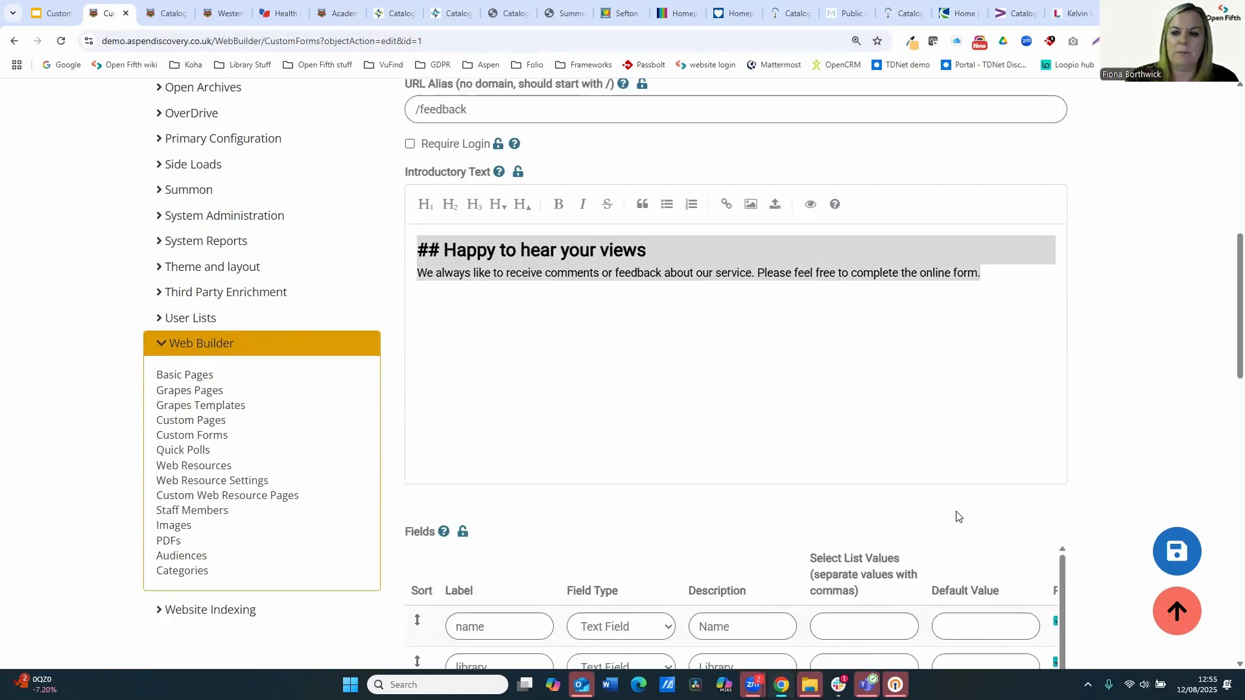
{"action": "scroll", "coordinate": [944, 496], "scroll_direction": "down", "scroll_amount": 5}
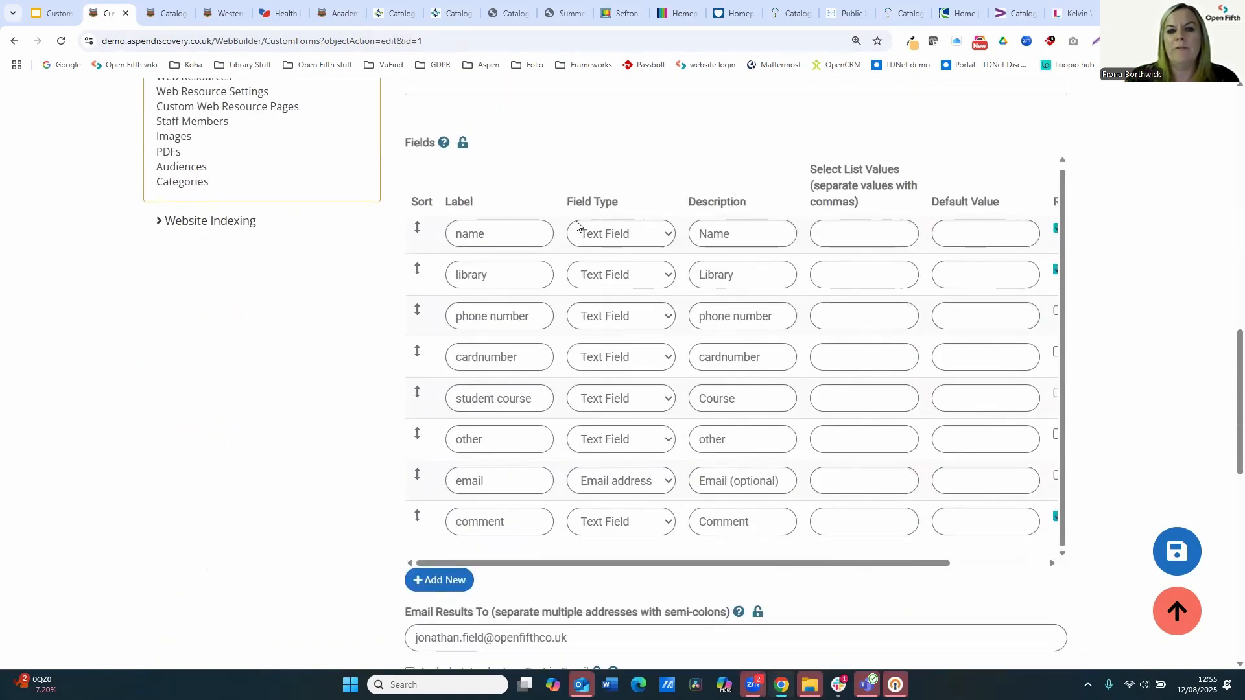
{"action": "left_click", "coordinate": [516, 357]}
{"action": "left_click", "coordinate": [521, 395]}
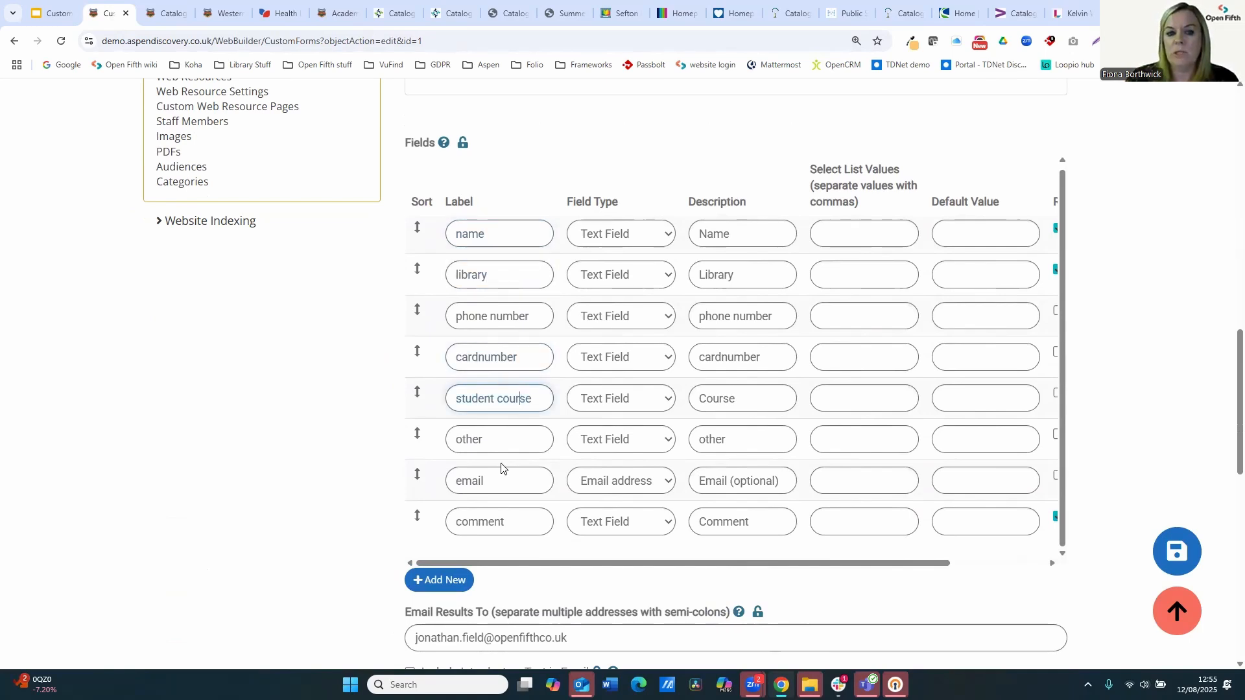
- Add a blank field row at the end of the Feedback form's field list and place the cursor in its label
{"action": "left_click", "coordinate": [441, 586]}
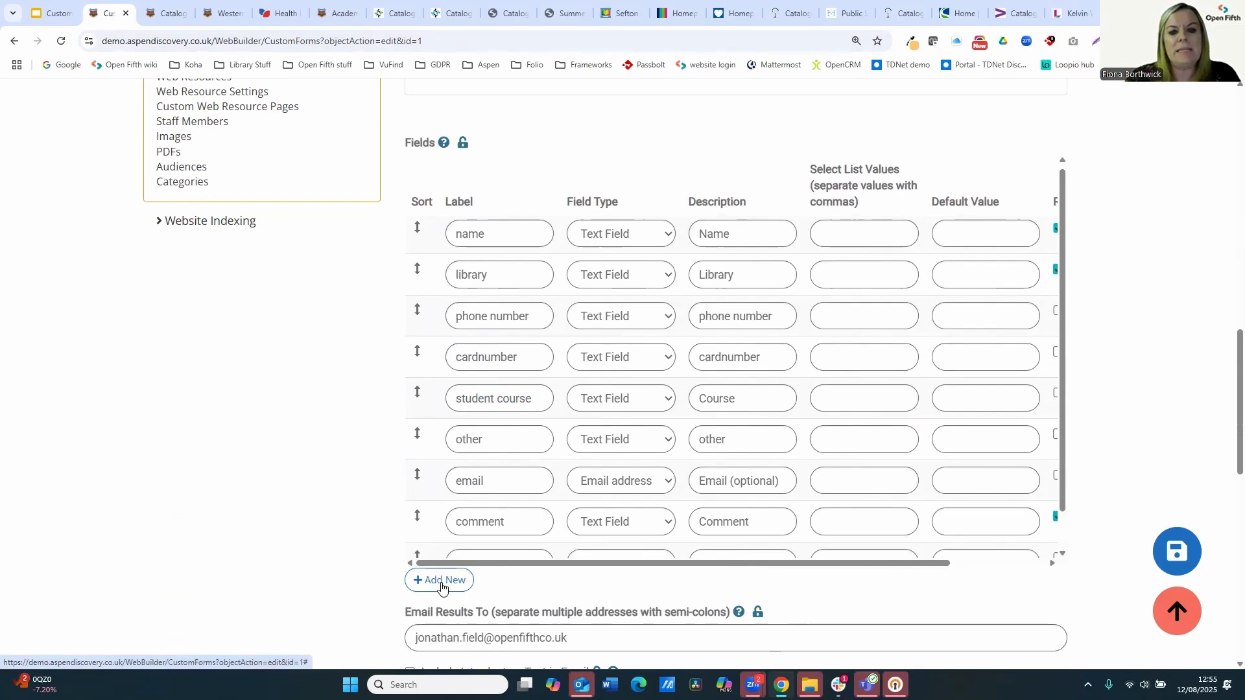
{"action": "scroll", "coordinate": [503, 493], "scroll_direction": "down", "scroll_amount": 1}
{"action": "left_click", "coordinate": [505, 521]}
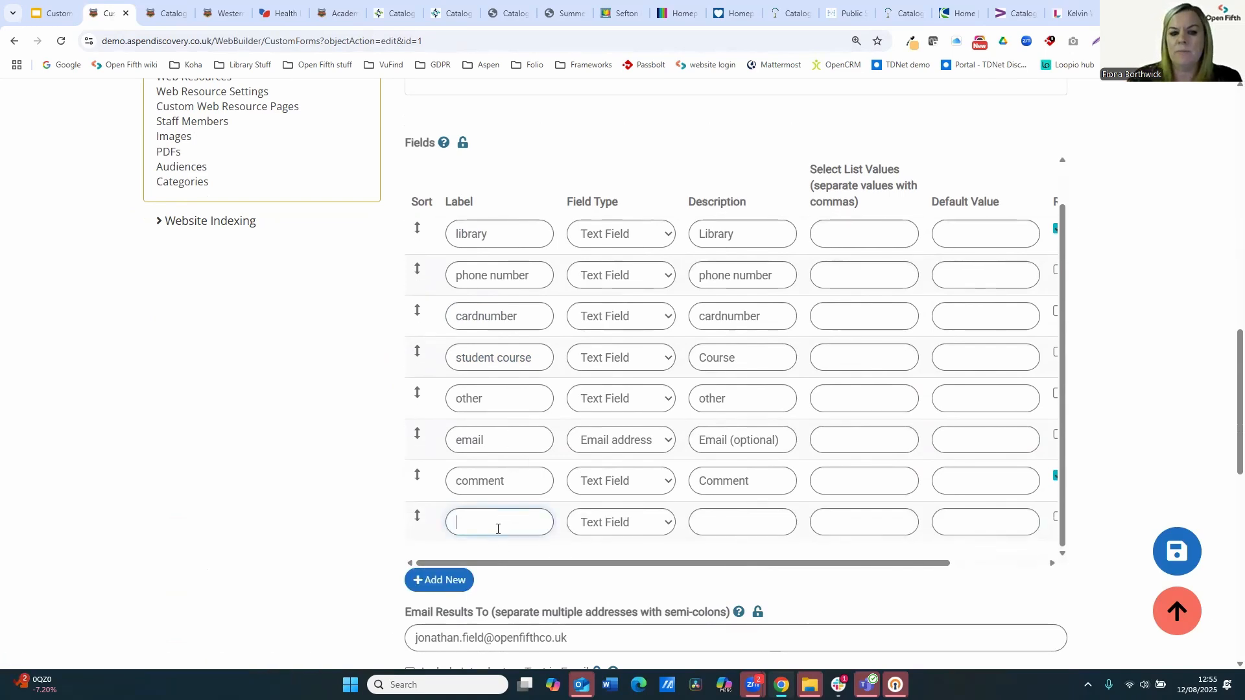
- Review the Feedback form's results email setting, submission result text and the libraries it is assigned to
{"action": "scroll", "coordinate": [495, 527], "scroll_direction": "down", "scroll_amount": 3}
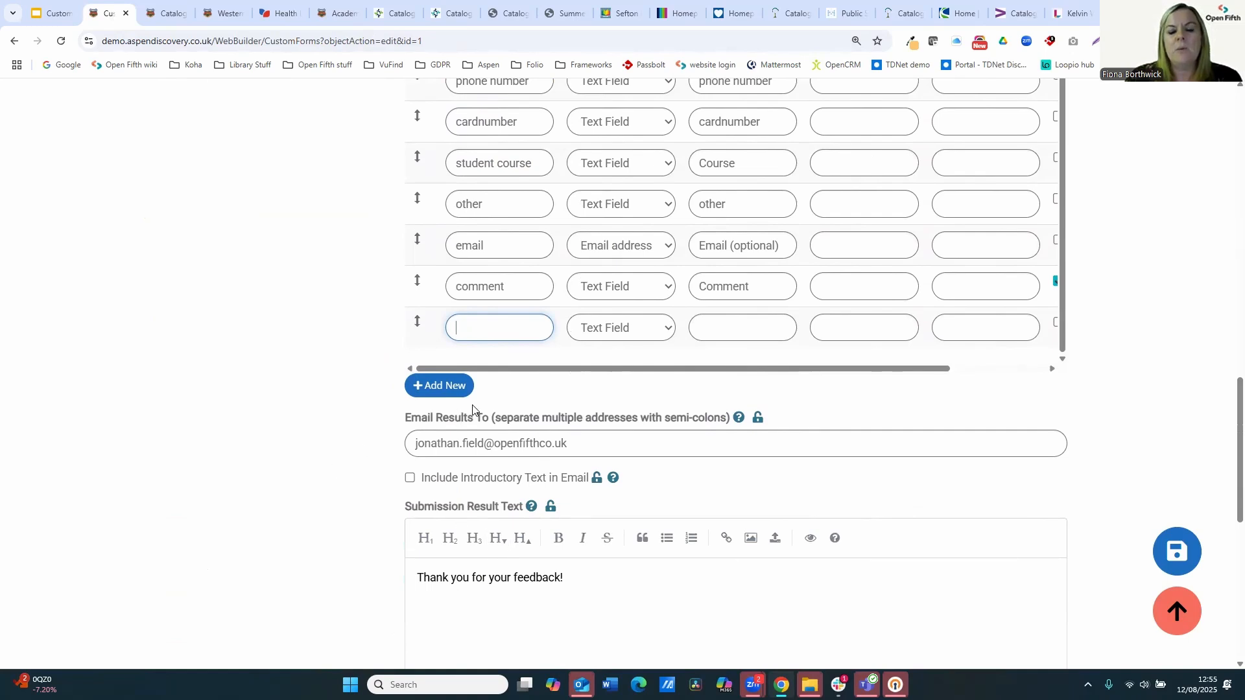
{"action": "left_click", "coordinate": [584, 448]}
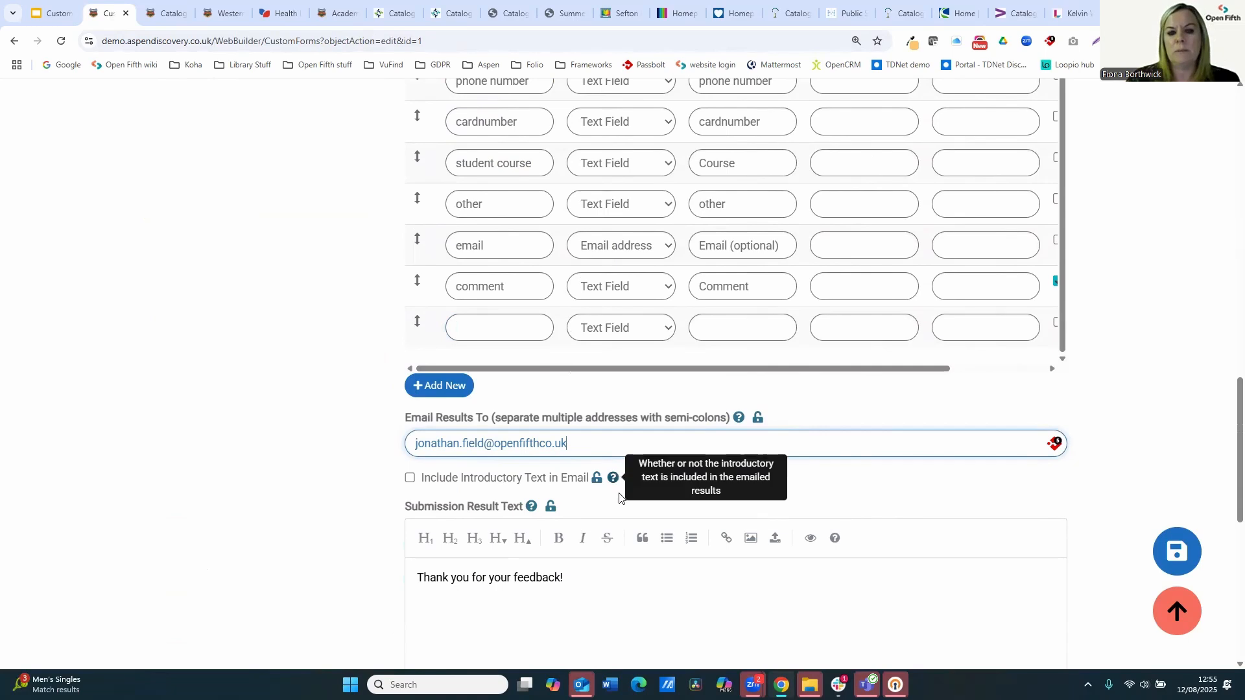
{"action": "scroll", "coordinate": [603, 532], "scroll_direction": "down", "scroll_amount": 2}
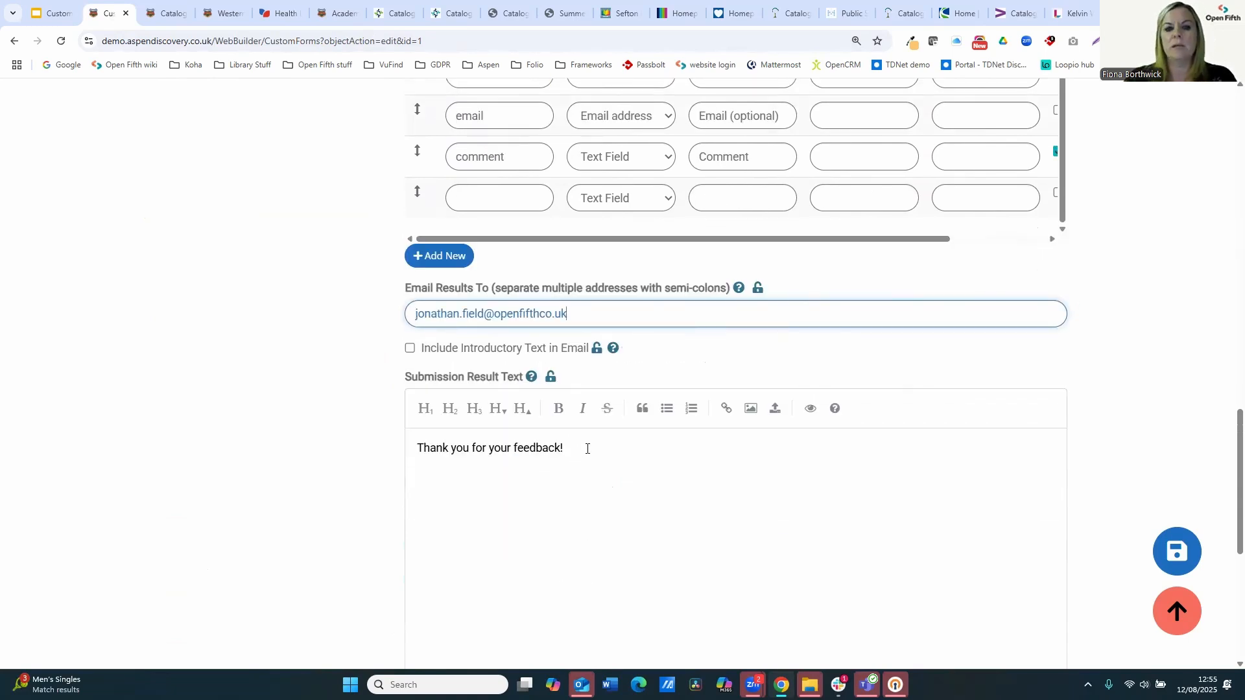
{"action": "scroll", "coordinate": [559, 457], "scroll_direction": "down", "scroll_amount": 2}
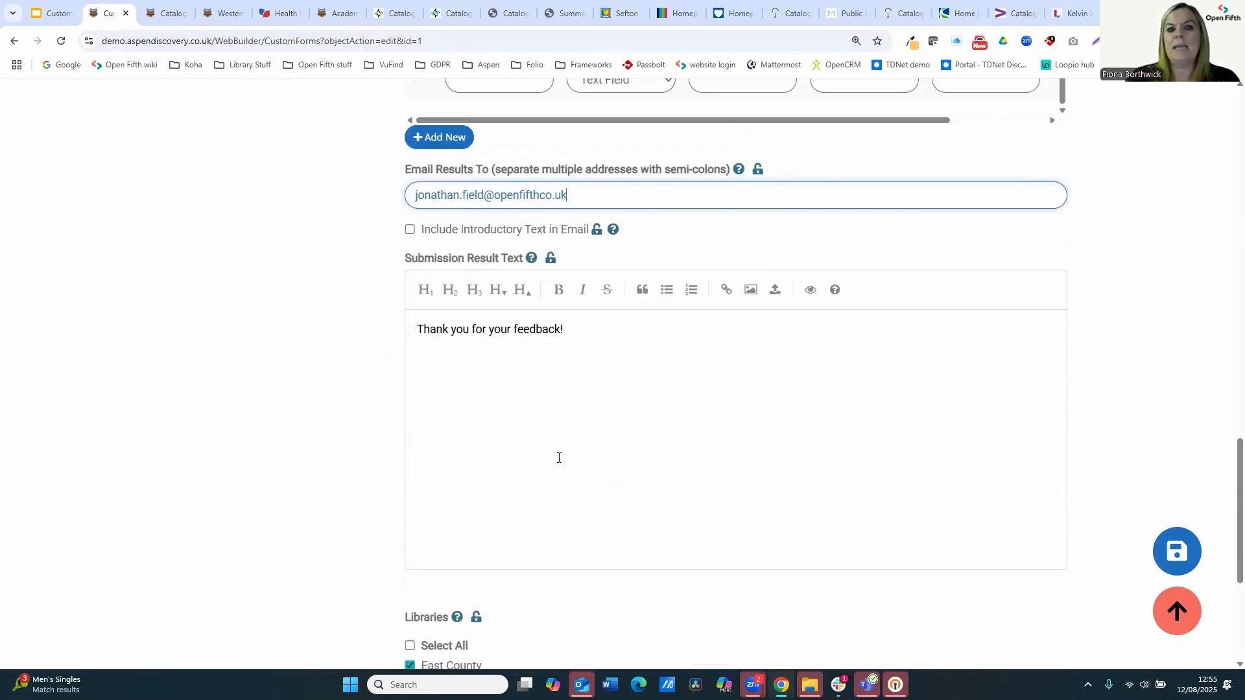
{"action": "scroll", "coordinate": [539, 350], "scroll_direction": "down", "scroll_amount": 1}
{"action": "scroll", "coordinate": [538, 356], "scroll_direction": "down", "scroll_amount": 2}
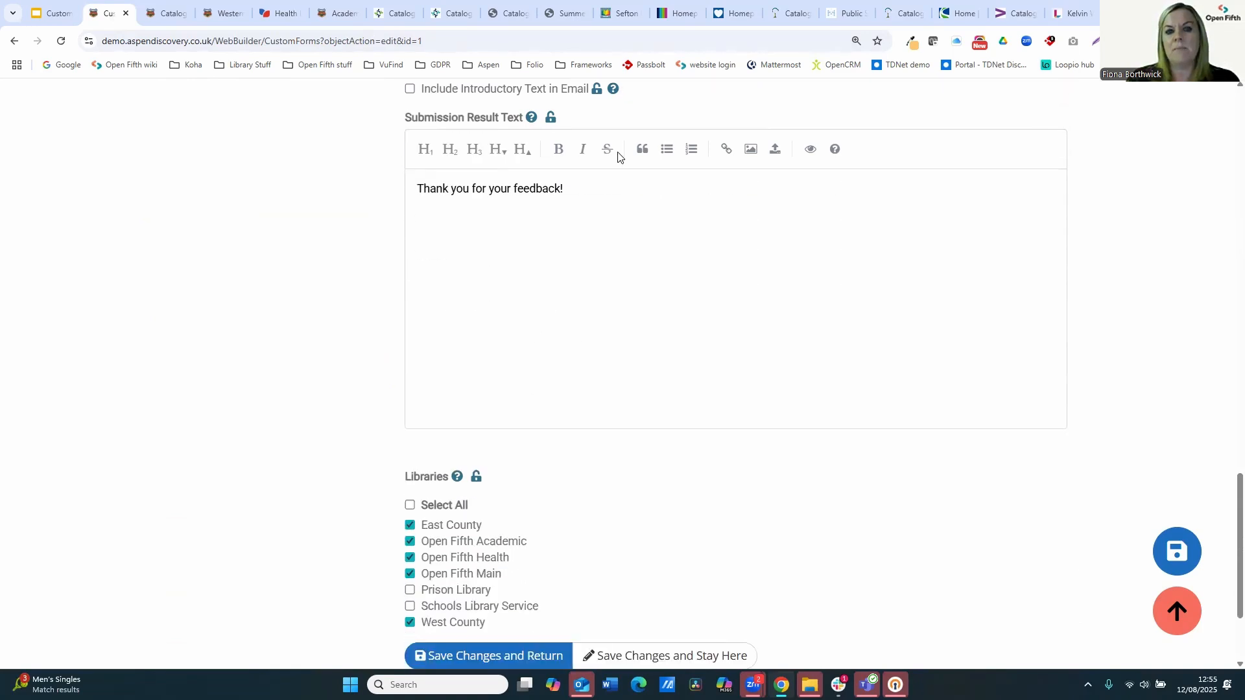
{"action": "scroll", "coordinate": [601, 232], "scroll_direction": "down", "scroll_amount": 2}
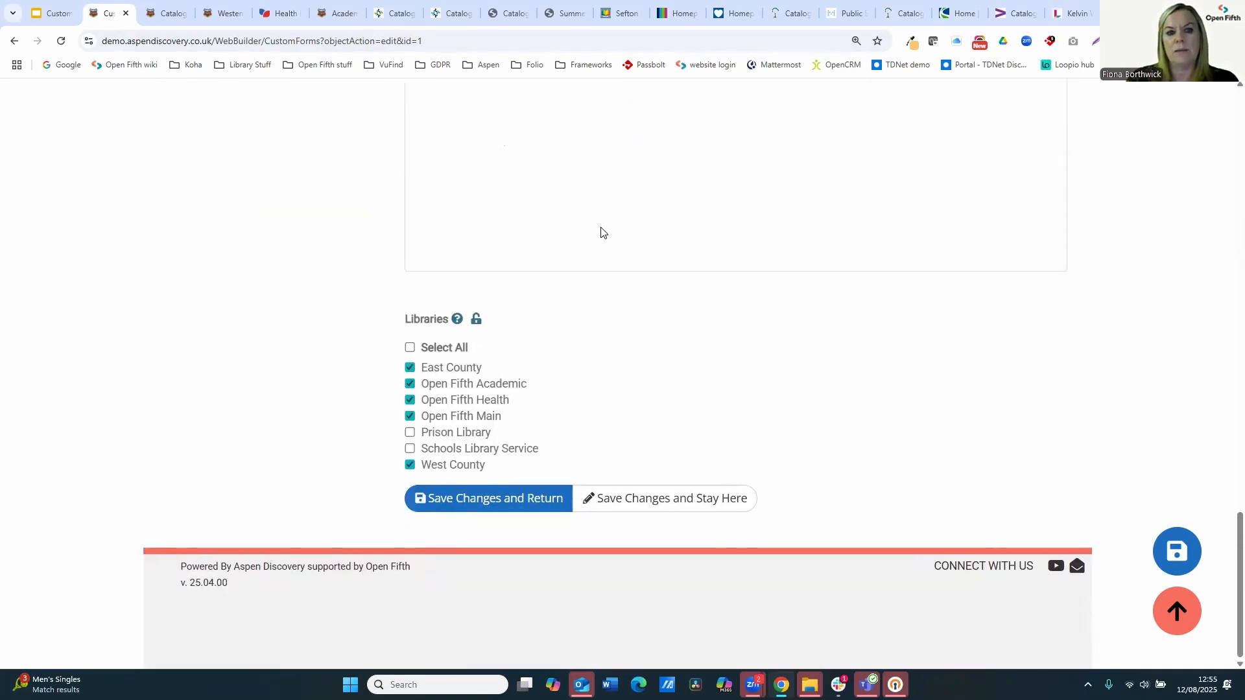
- Sign out of the administrator account, leaving the Feedback form without saving its changes
{"action": "scroll", "coordinate": [596, 246], "scroll_direction": "up", "scroll_amount": 8}
{"action": "scroll", "coordinate": [593, 269], "scroll_direction": "up", "scroll_amount": 10}
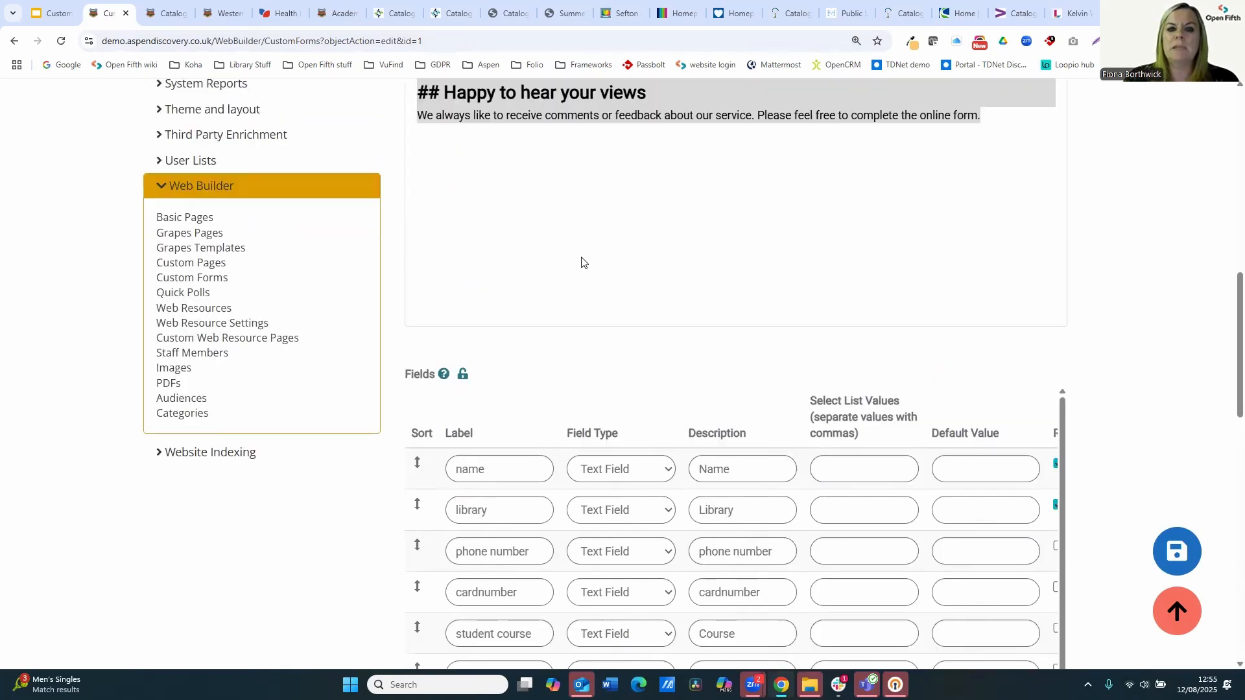
{"action": "scroll", "coordinate": [580, 257], "scroll_direction": "up", "scroll_amount": 5}
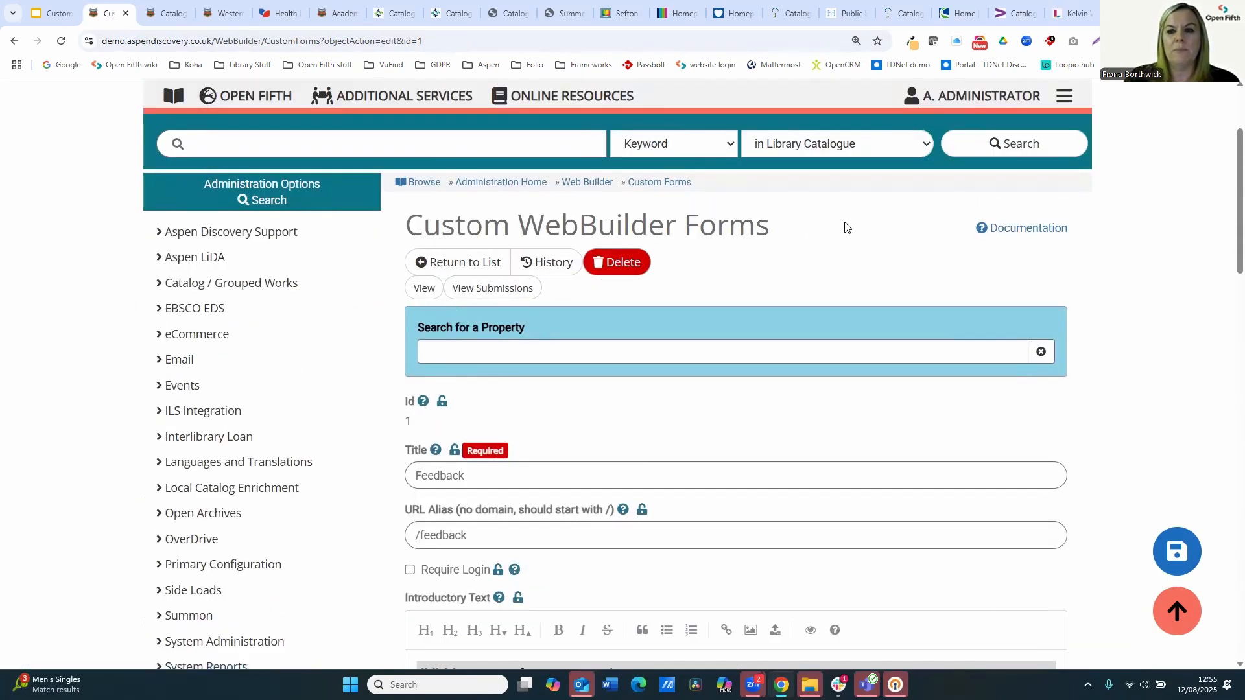
{"action": "scroll", "coordinate": [847, 228], "scroll_direction": "up", "scroll_amount": 3}
{"action": "left_click", "coordinate": [1061, 256]}
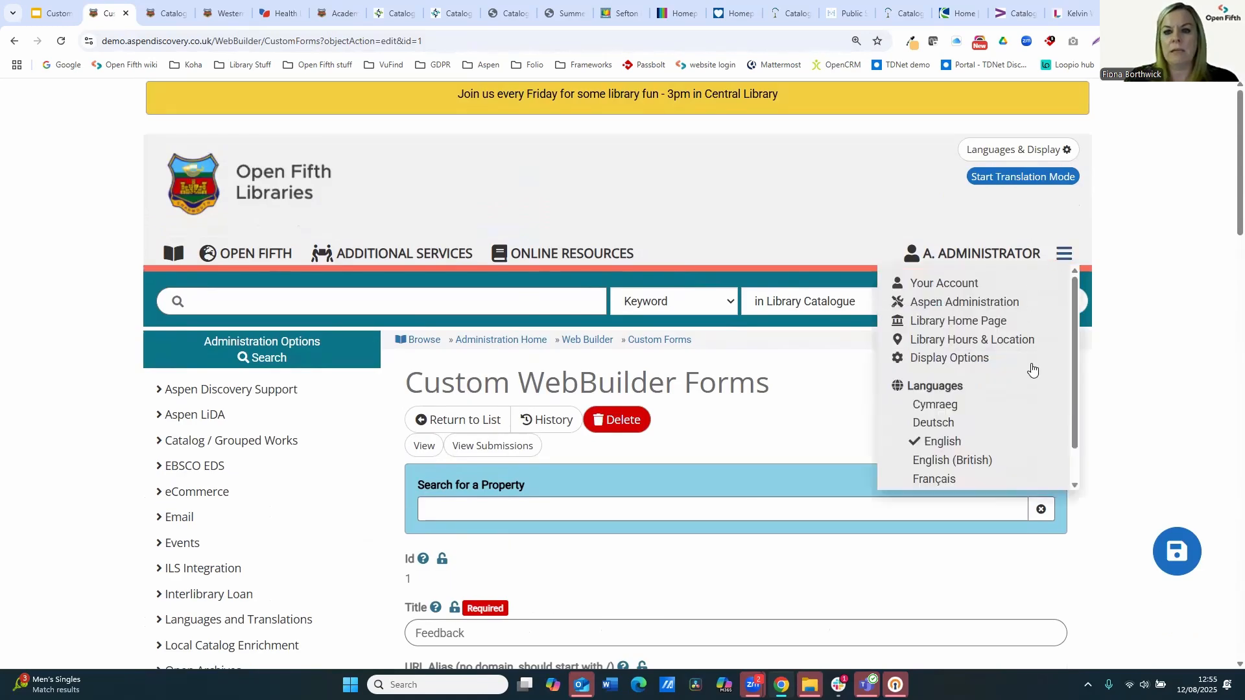
{"action": "left_click", "coordinate": [968, 510]}
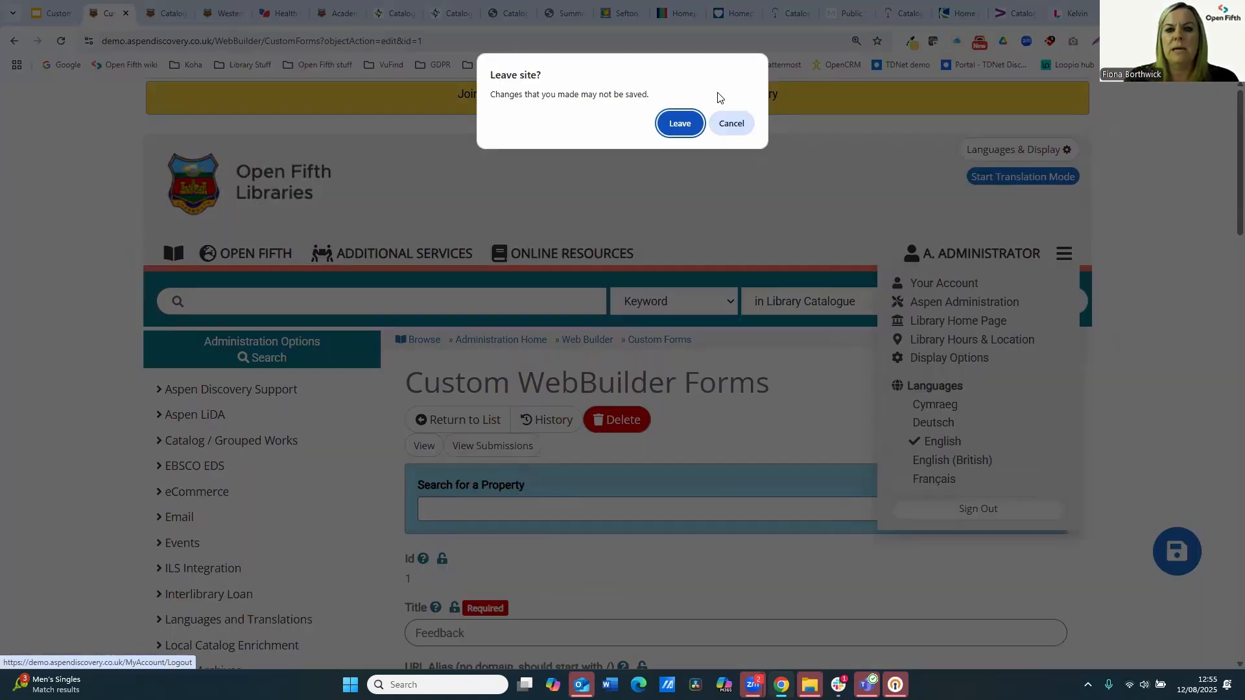
{"action": "left_click", "coordinate": [697, 126]}
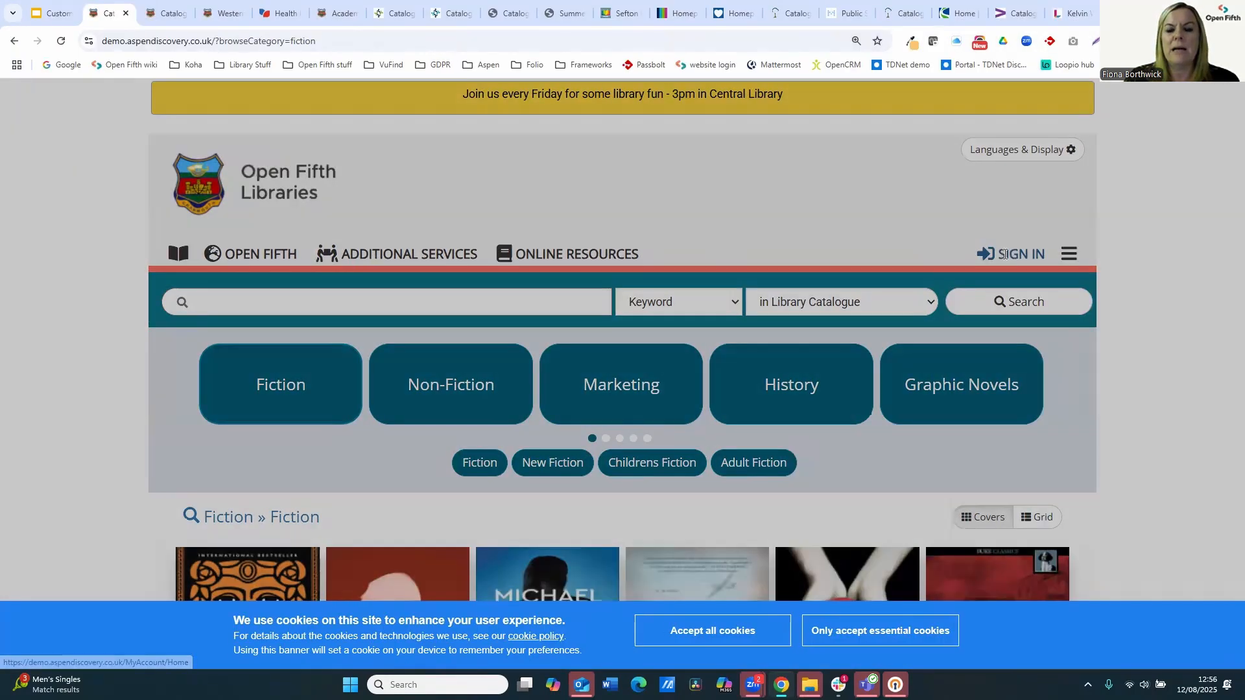
- Sign in to the catalogue as a library patron using the saved username and account password
{"action": "left_click", "coordinate": [1004, 254]}
{"action": "left_click", "coordinate": [697, 179]}
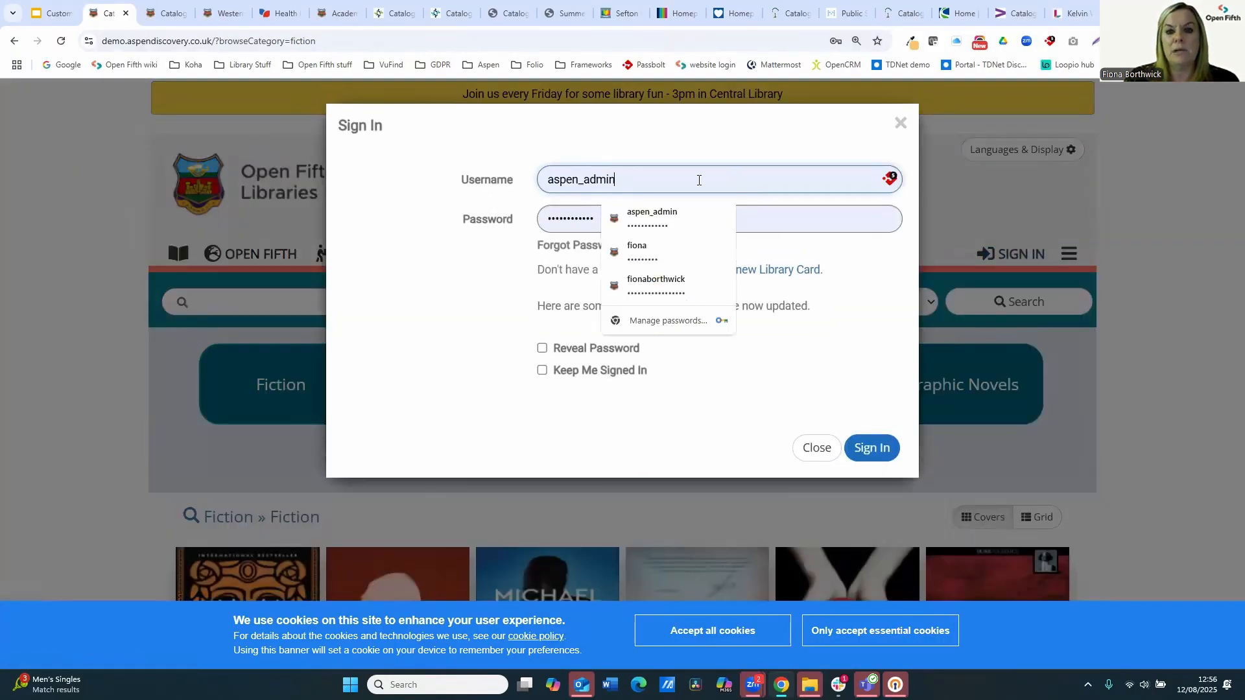
{"action": "left_click", "coordinate": [648, 252]}
{"action": "left_click", "coordinate": [885, 448]}
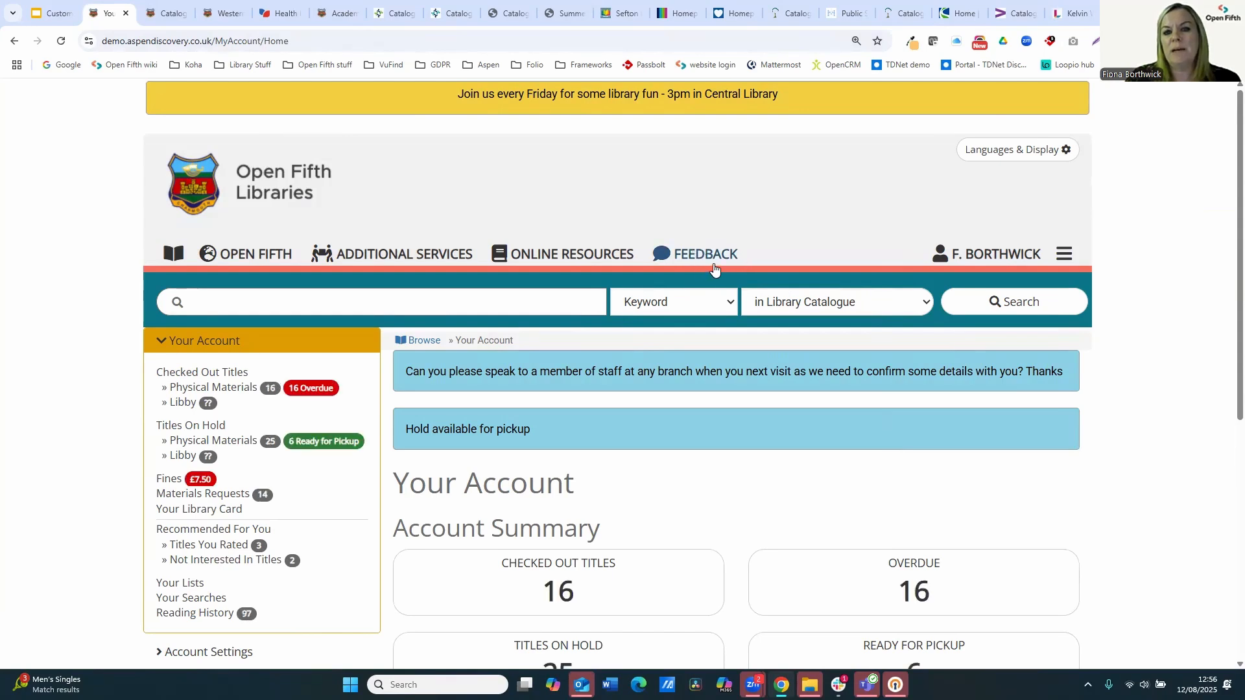
- Open the public Feedback form and highlight the /feedback part of its web address
{"action": "left_click", "coordinate": [691, 257]}
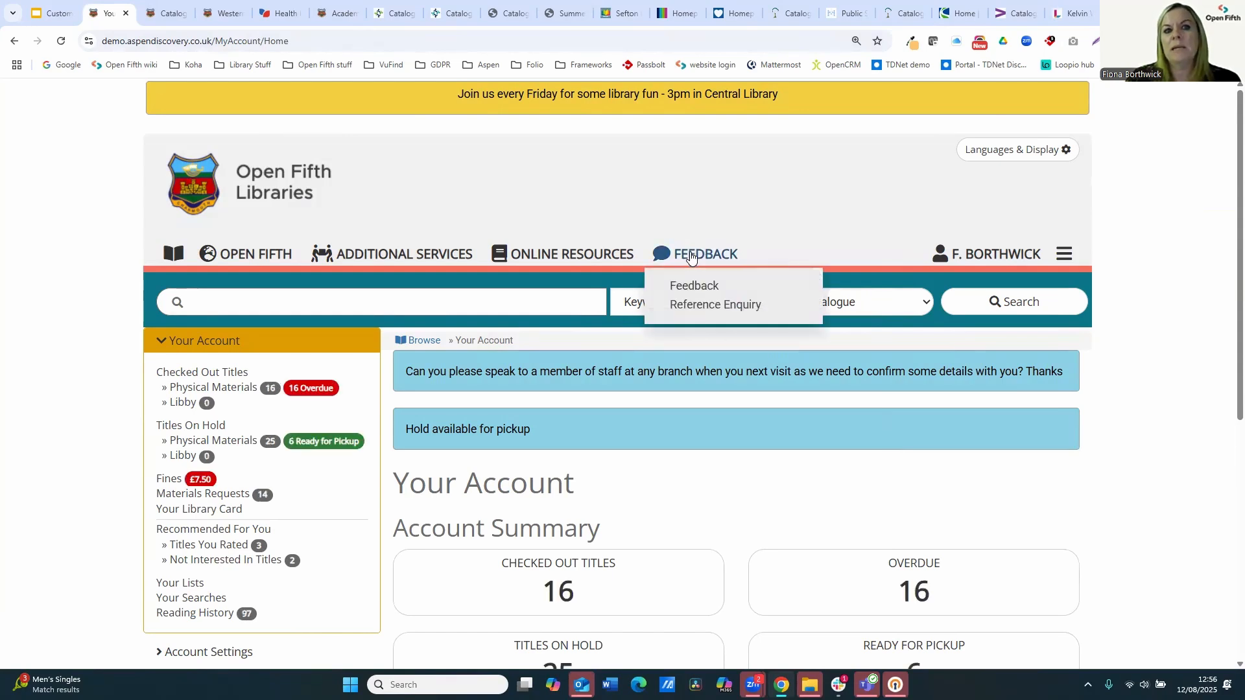
{"action": "left_click", "coordinate": [711, 287]}
{"action": "left_click_drag", "start_coordinate": [276, 42], "coordinate": [210, 36]}
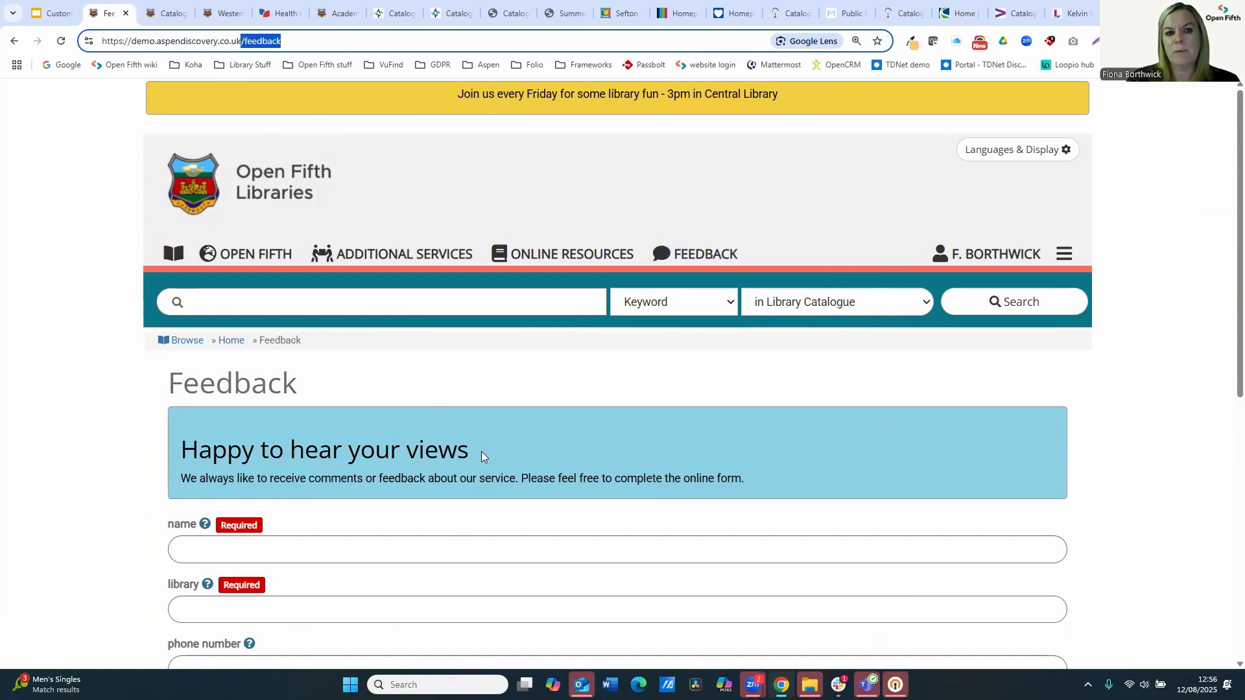
- Examine the public Feedback form's introductory text and its required and optional fields down to the submit option
{"action": "scroll", "coordinate": [484, 450], "scroll_direction": "down", "scroll_amount": 2}
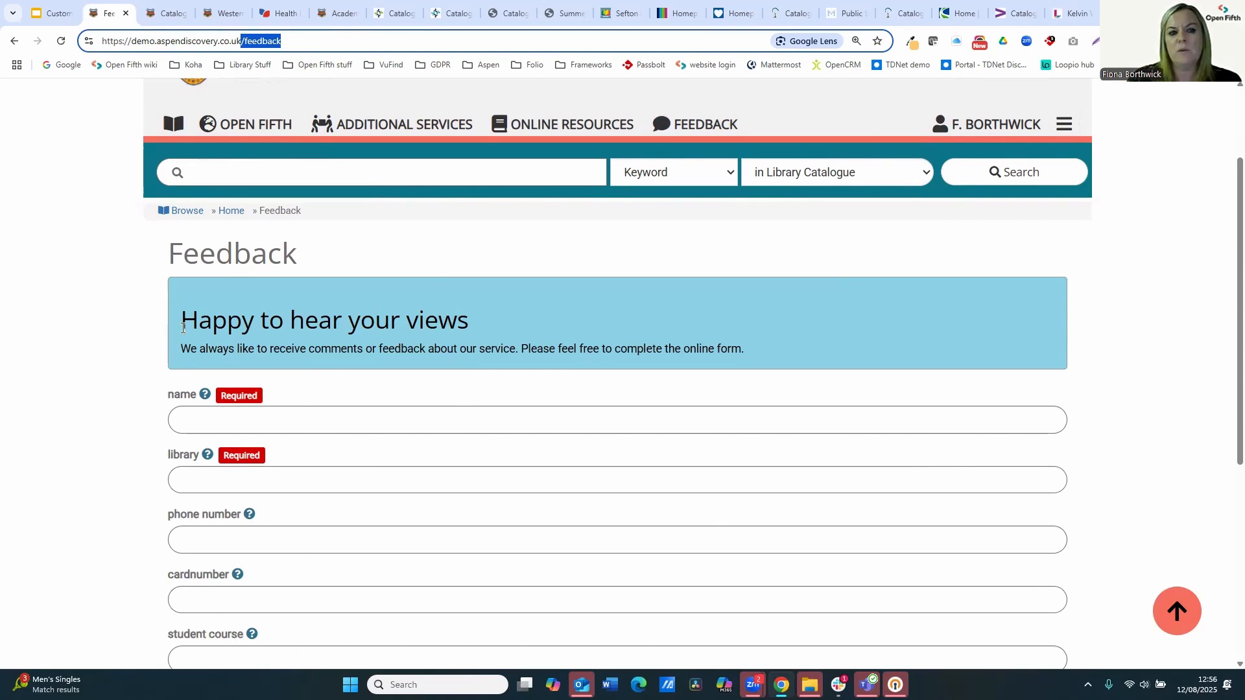
{"action": "left_click_drag", "start_coordinate": [181, 321], "coordinate": [332, 322]}
{"action": "left_click_drag", "start_coordinate": [760, 339], "coordinate": [881, 348]}
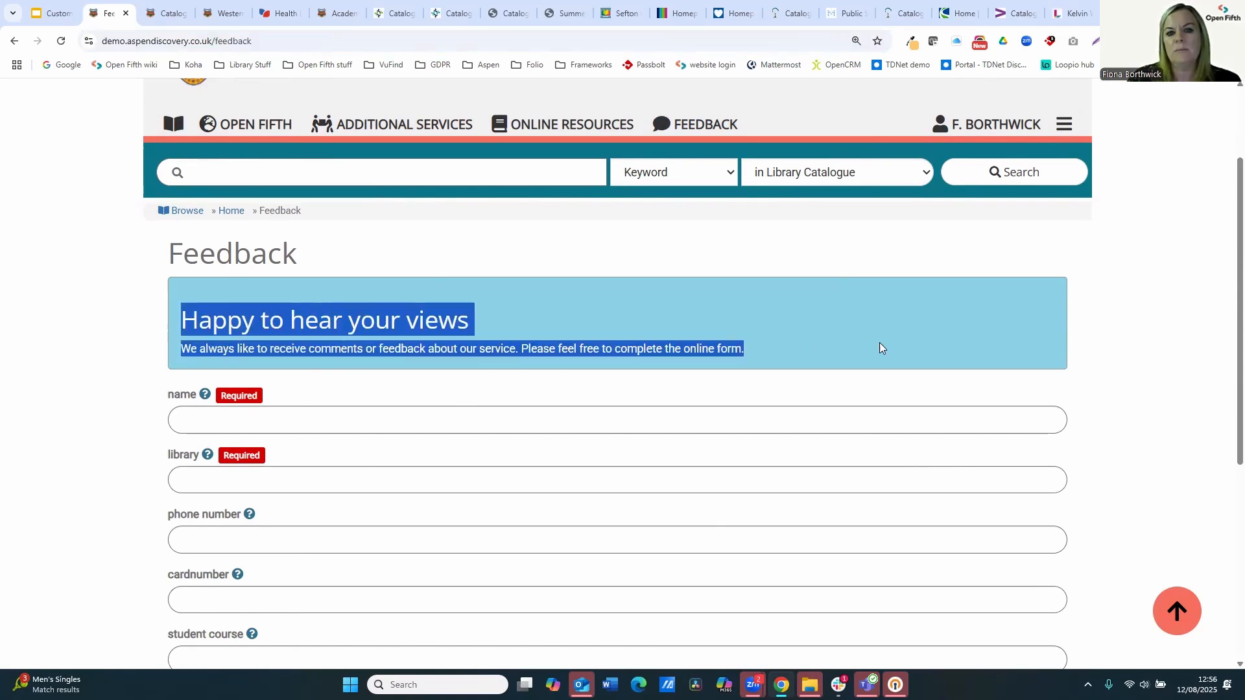
{"action": "scroll", "coordinate": [834, 356], "scroll_direction": "down", "scroll_amount": 3}
{"action": "scroll", "coordinate": [256, 246], "scroll_direction": "down", "scroll_amount": 2}
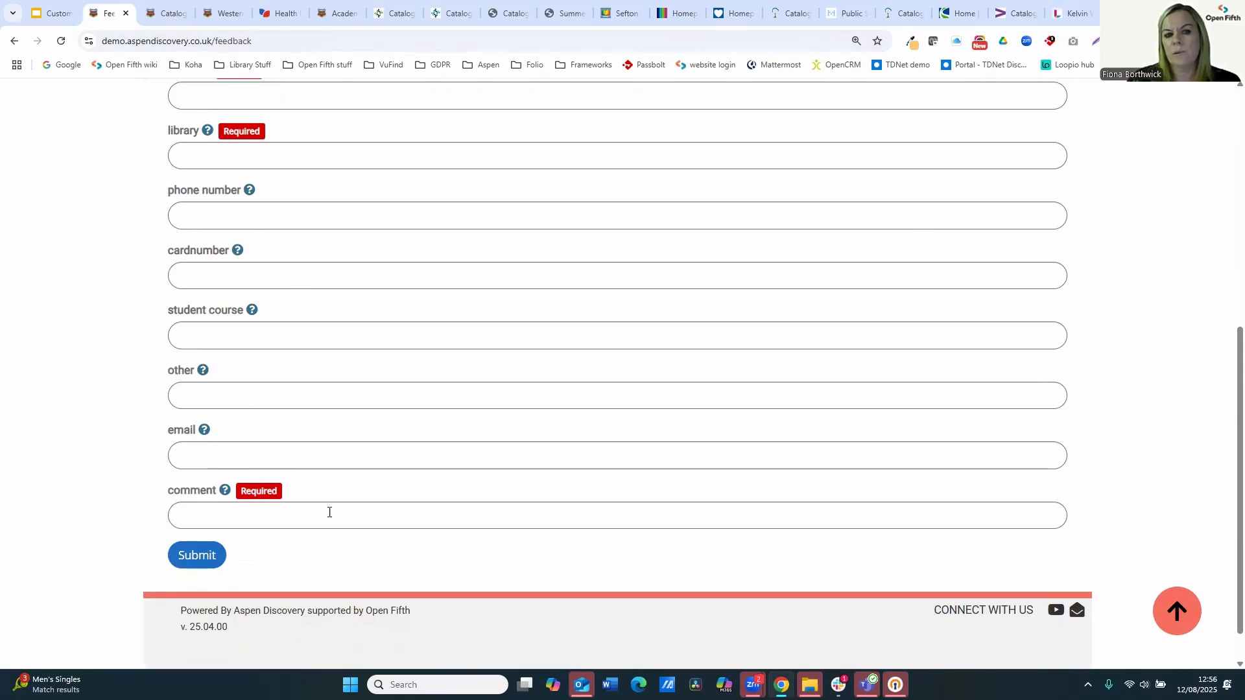
{"action": "scroll", "coordinate": [447, 398], "scroll_direction": "up", "scroll_amount": 2}
{"action": "scroll", "coordinate": [447, 398], "scroll_direction": "up", "scroll_amount": 3}
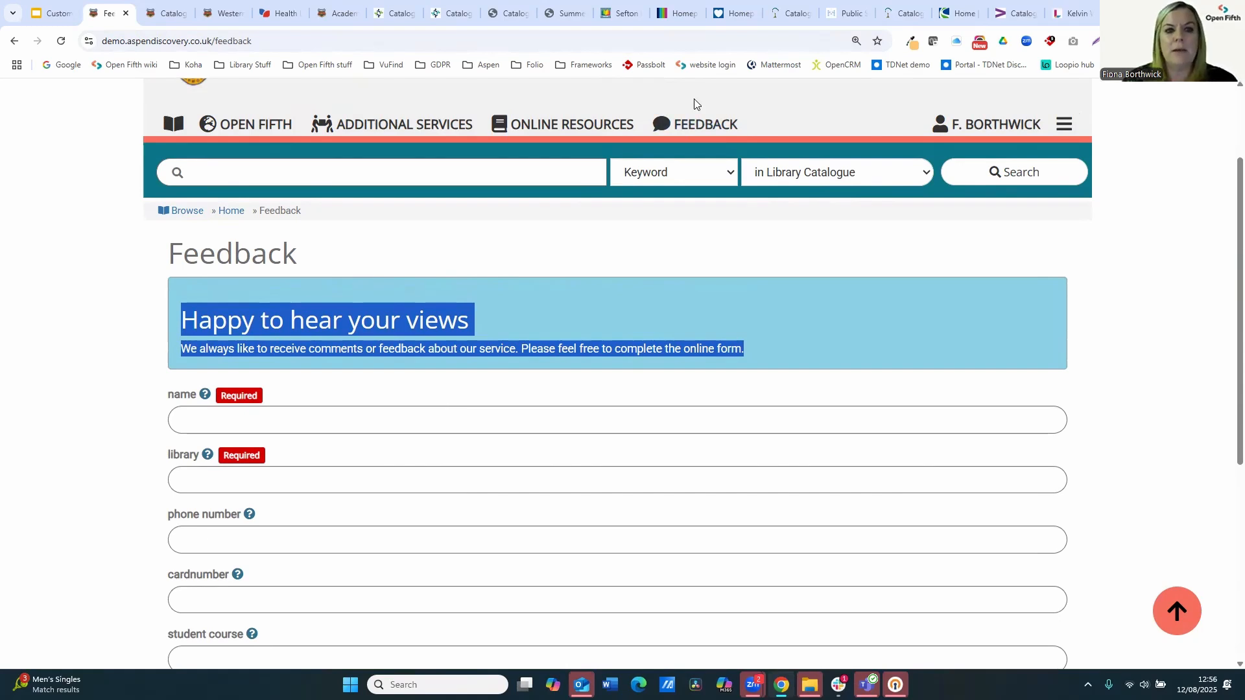
- Switch to the Google Slides presentation and start the slideshow from the Free upcoming webinars slide
{"action": "left_click", "coordinate": [52, 12]}
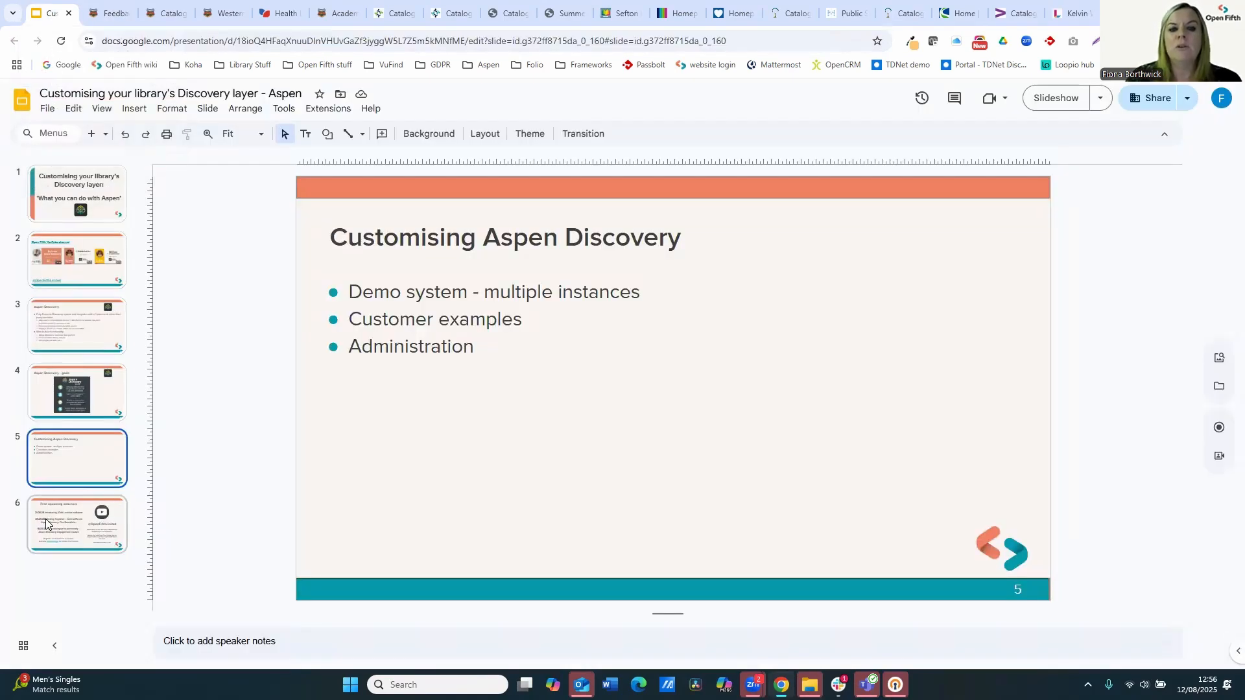
{"action": "scroll", "coordinate": [689, 428], "scroll_direction": "down", "scroll_amount": 1}
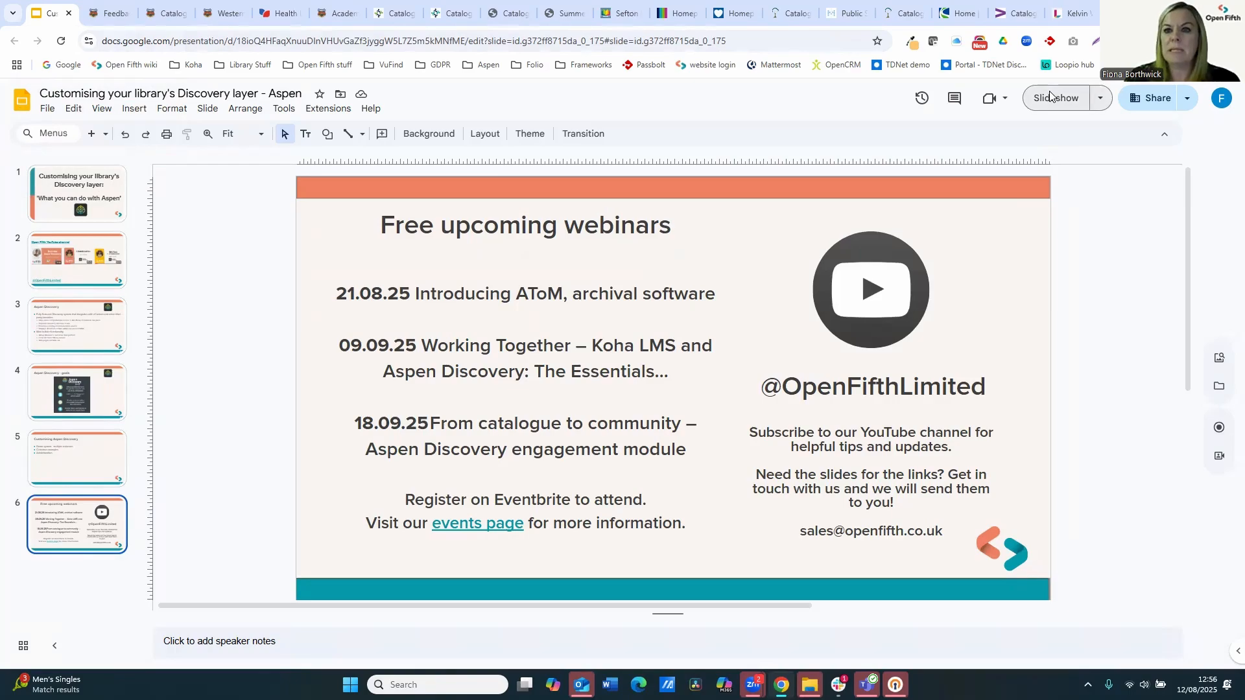
{"action": "key", "text": "ctrl+F5"}
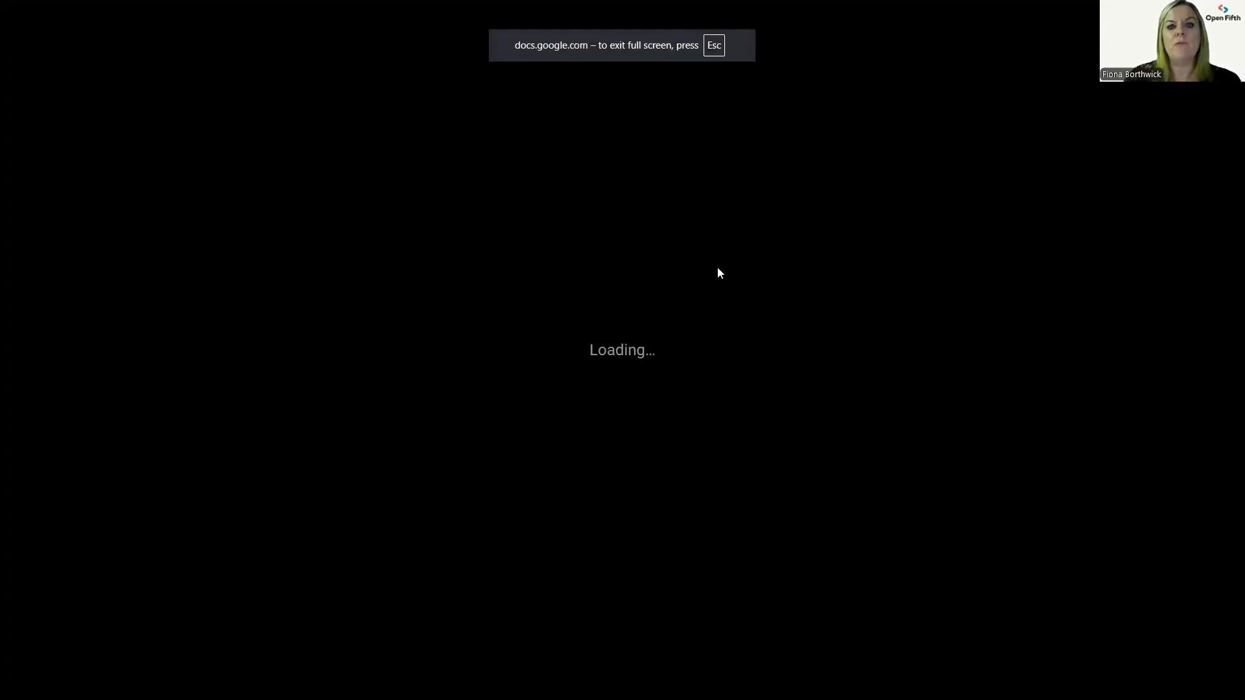